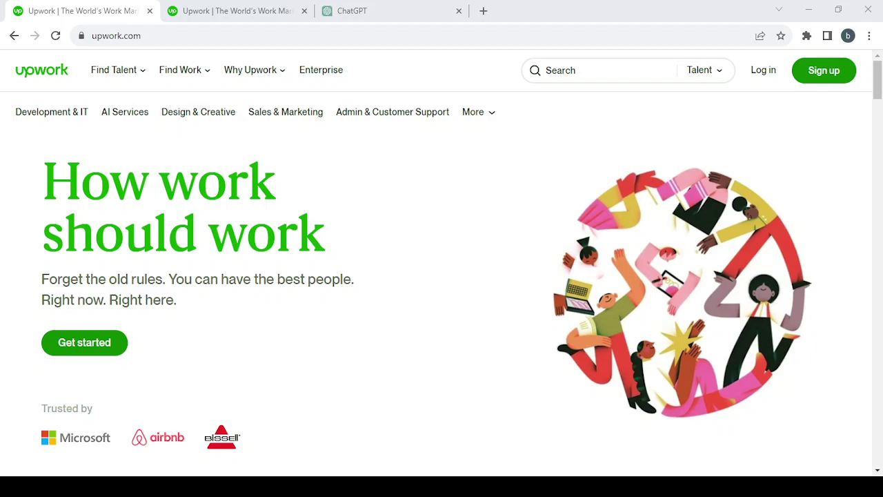
- Bring the Upwork homepage into focus, ready to get started with a new account
left_click(731, 124)
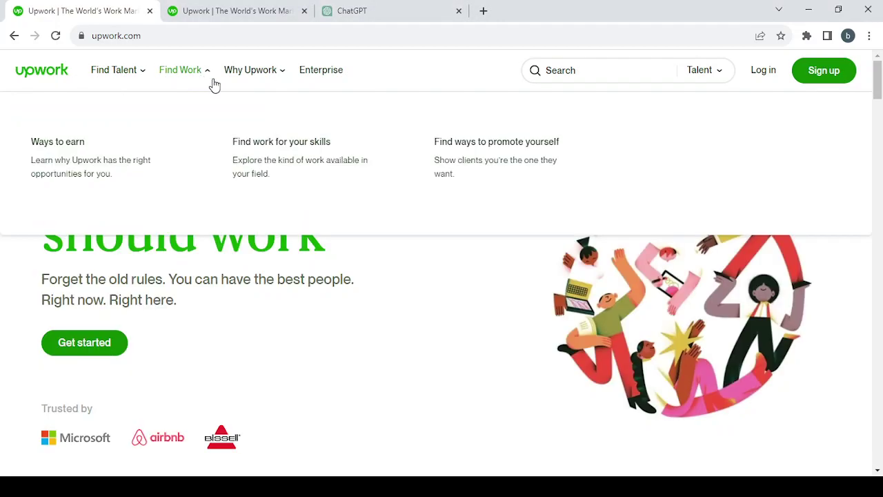
mouse_move(225, 92)
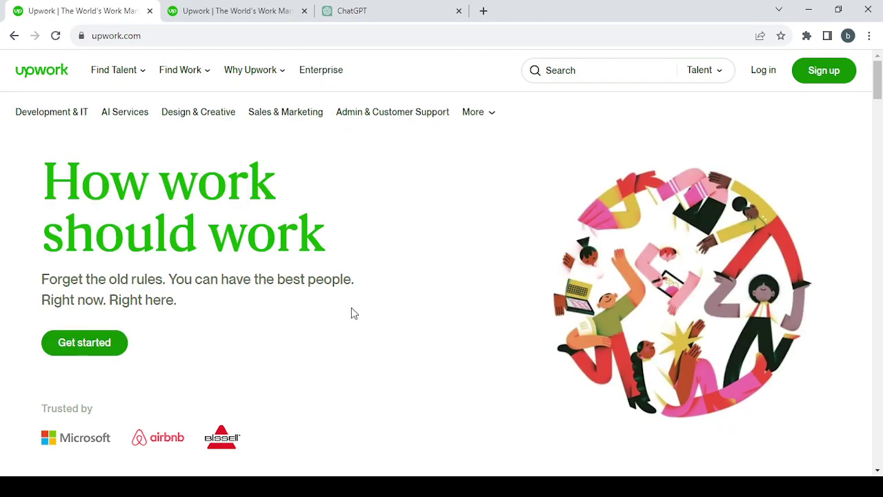
- Join as a freelancer looking for work and browse the freelancer sign-up form
left_click(99, 345)
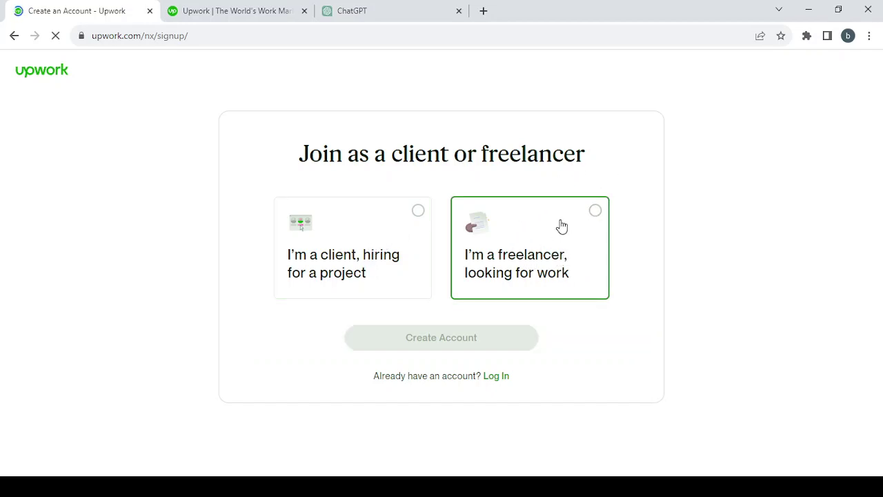
left_click(529, 296)
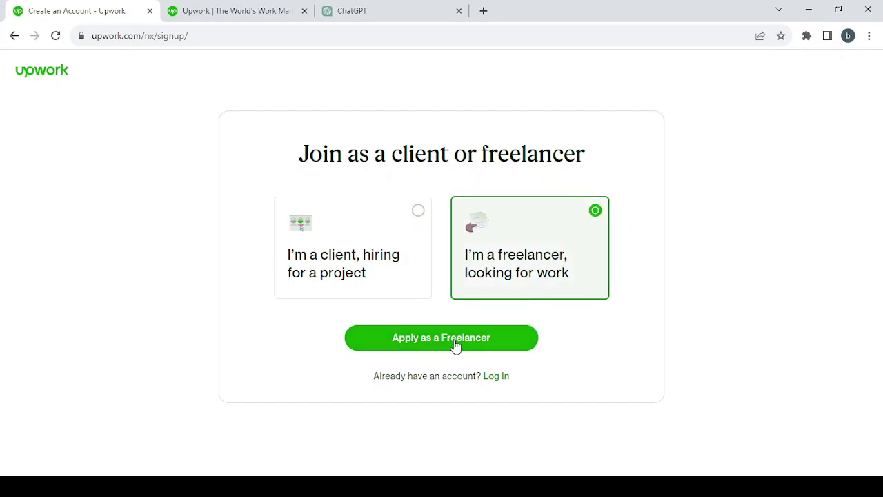
left_click(454, 339)
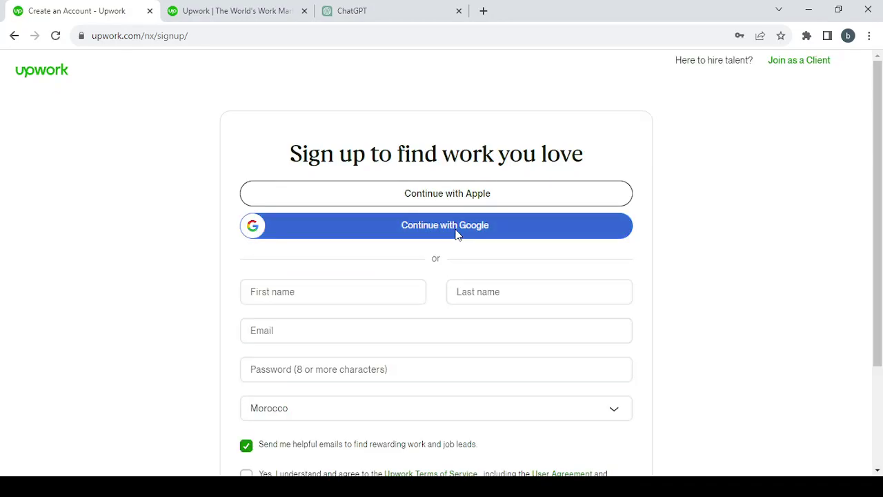
scroll(456, 234, "down", 2)
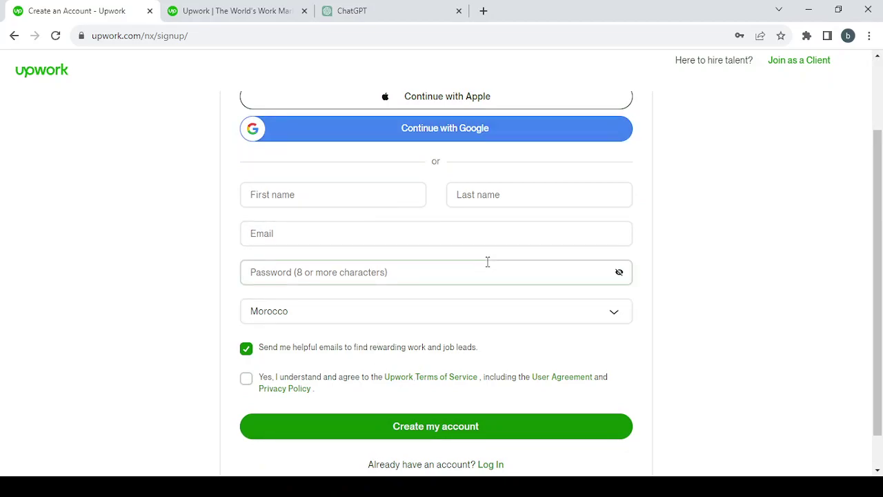
scroll(440, 265, "up", 2)
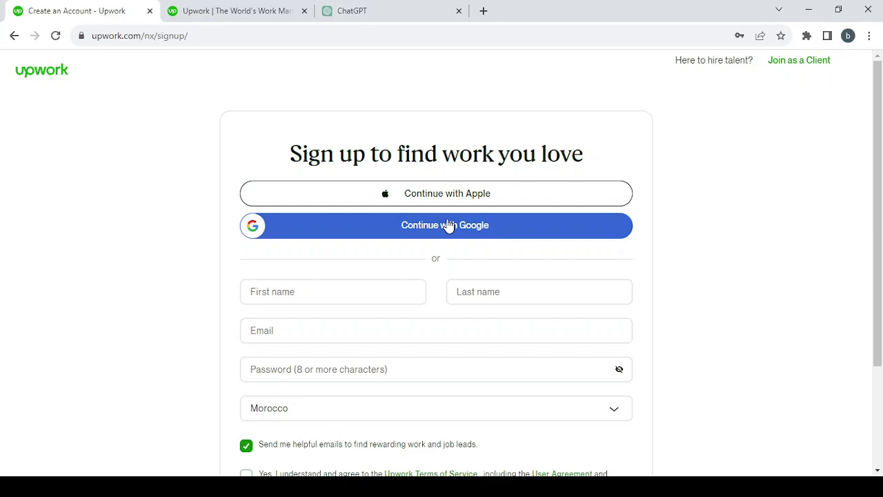
scroll(377, 331, "down", 2)
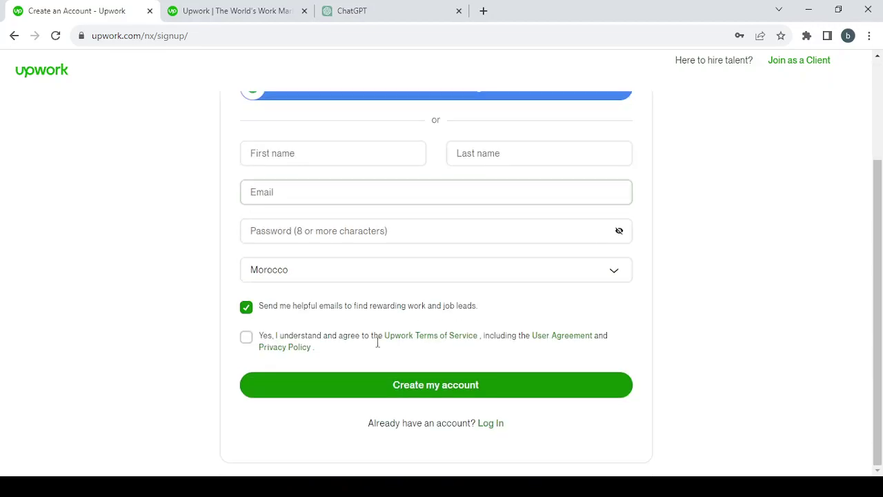
- Log in to the existing account by e-mail, using the autofilled password
left_click(481, 425)
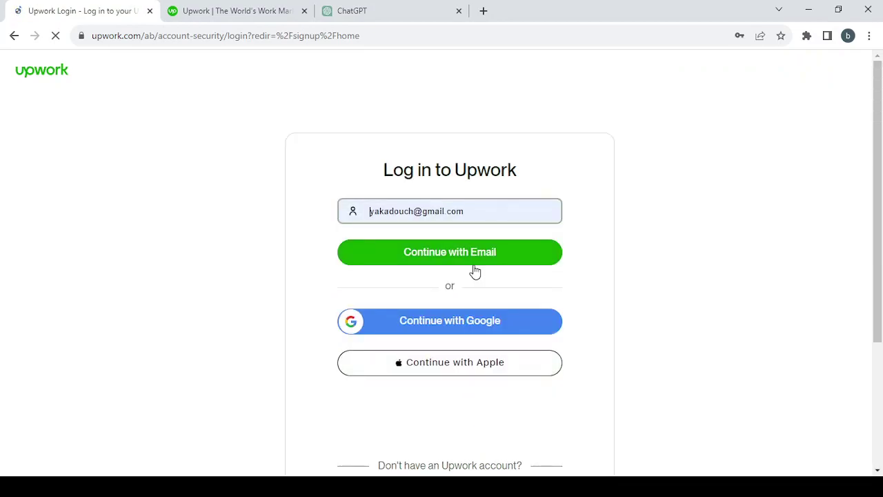
left_click(497, 254)
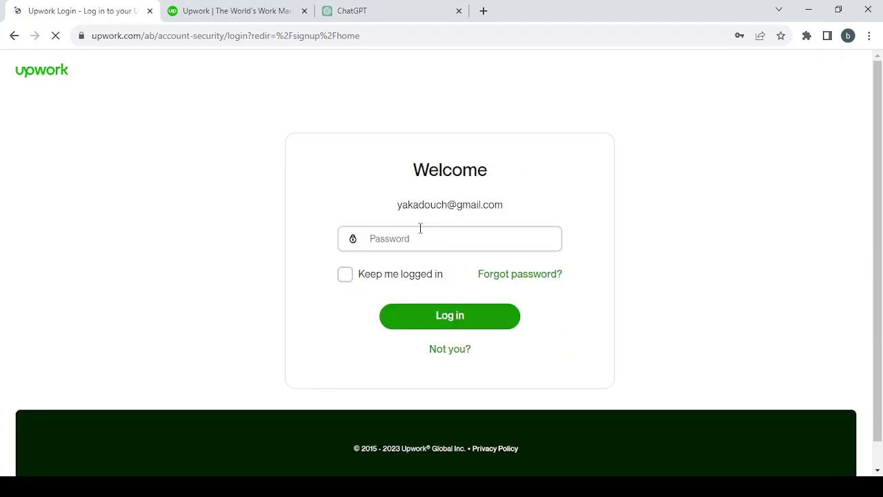
left_click(422, 235)
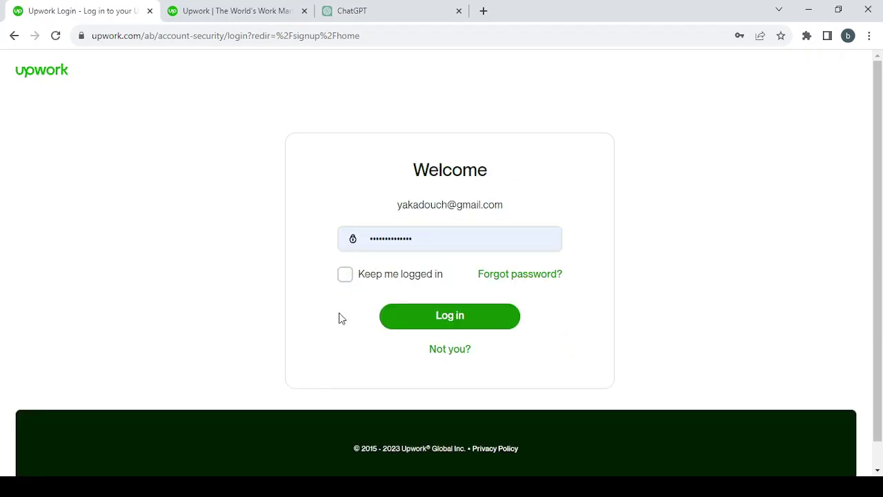
left_click(468, 324)
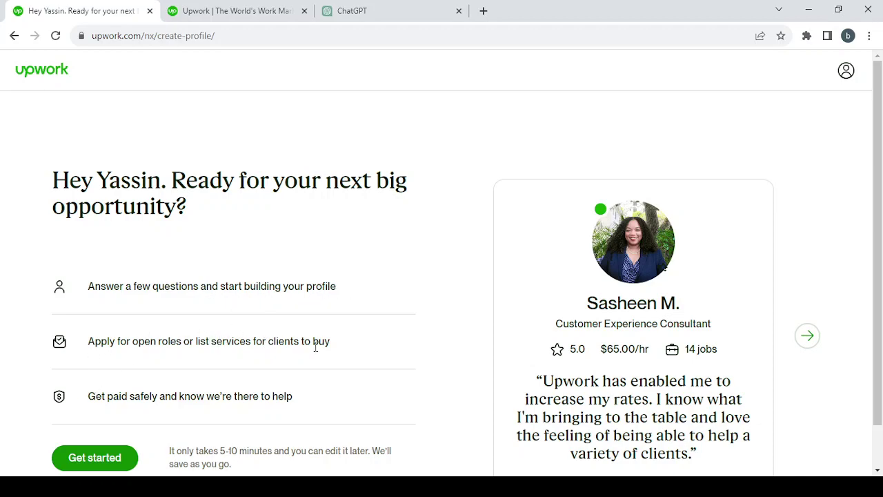
- Start the freelancer profile and skip the freelancing-experience and biggest-goal questions
scroll(315, 347, "down", 1)
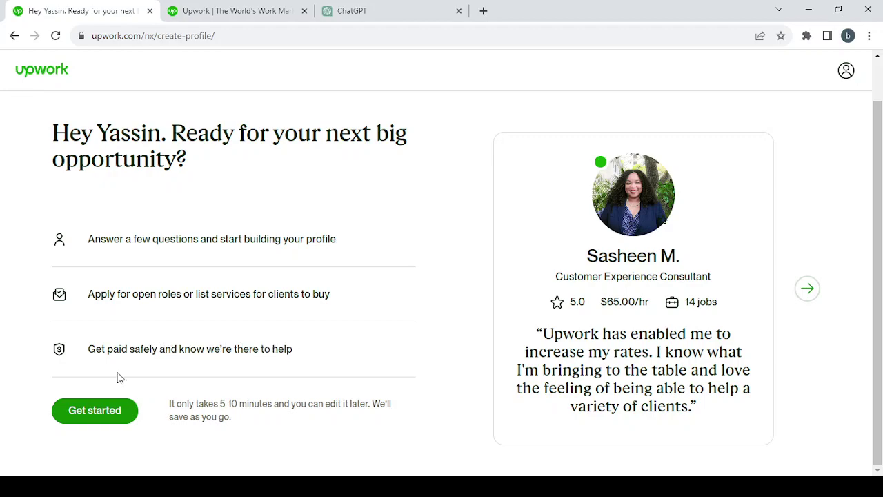
left_click(90, 416)
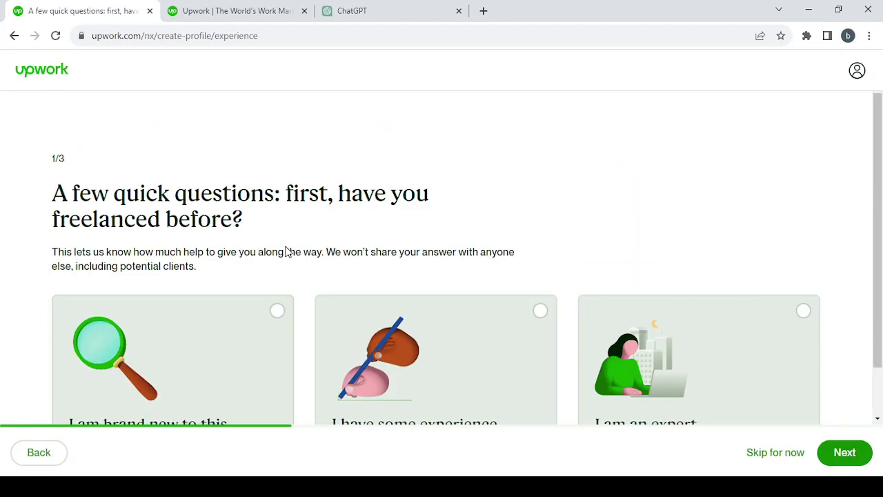
scroll(753, 235, "down", 1)
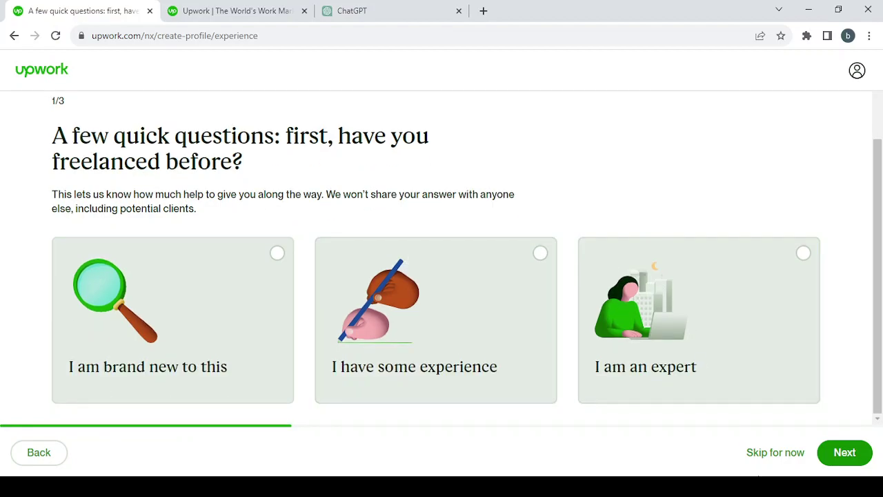
left_click(784, 453)
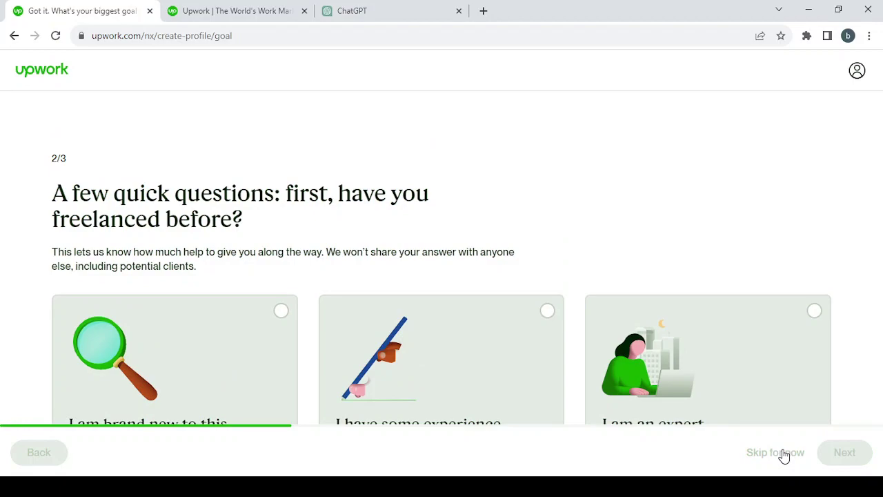
scroll(609, 347, "down", 2)
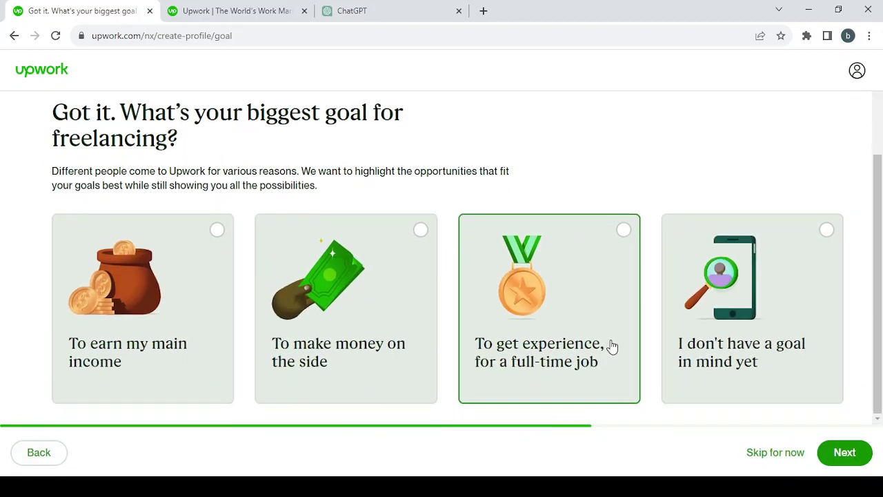
left_click(774, 460)
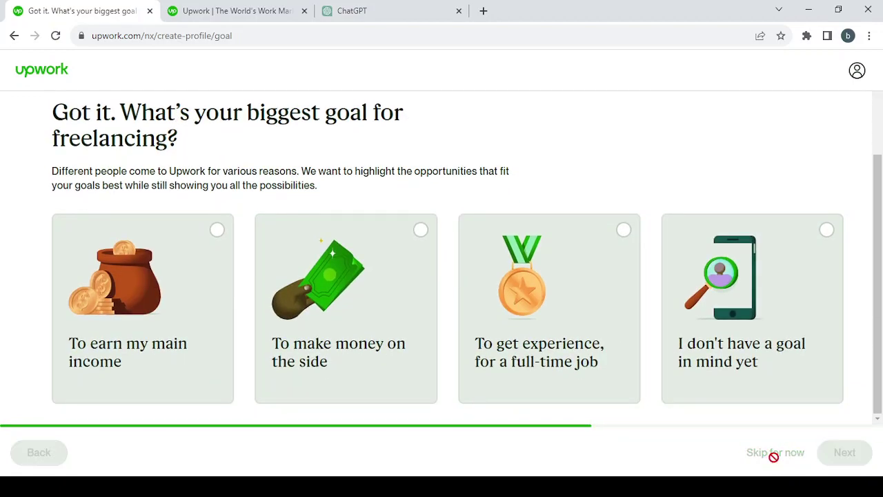
scroll(683, 351, "down", 2)
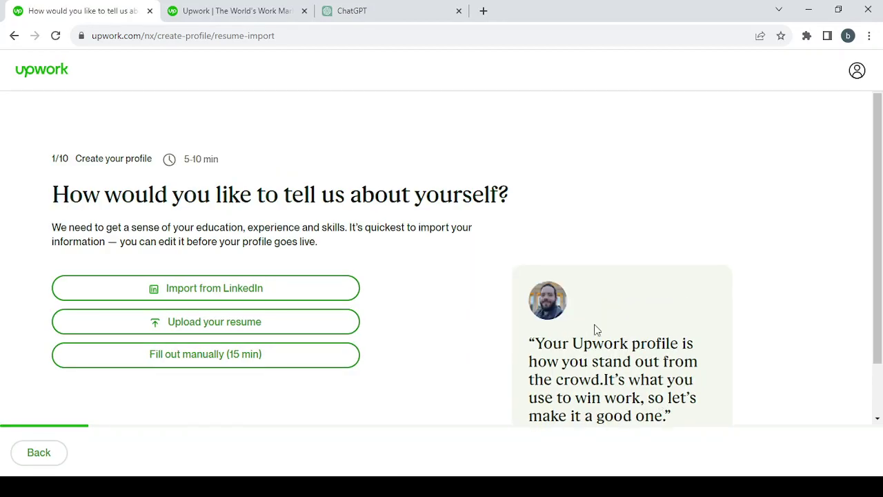
- Look over the profile options: LinkedIn import, resume upload, or manual entry
scroll(465, 248, "down", 1)
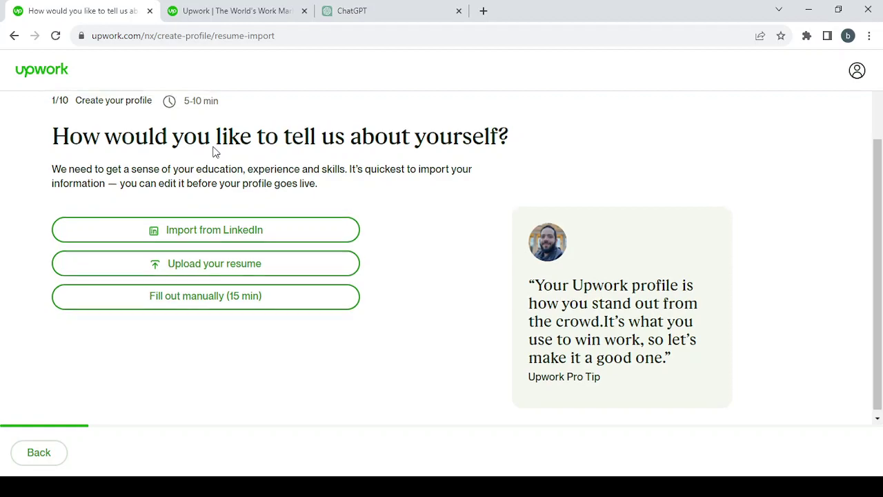
scroll(216, 149, "up", 1)
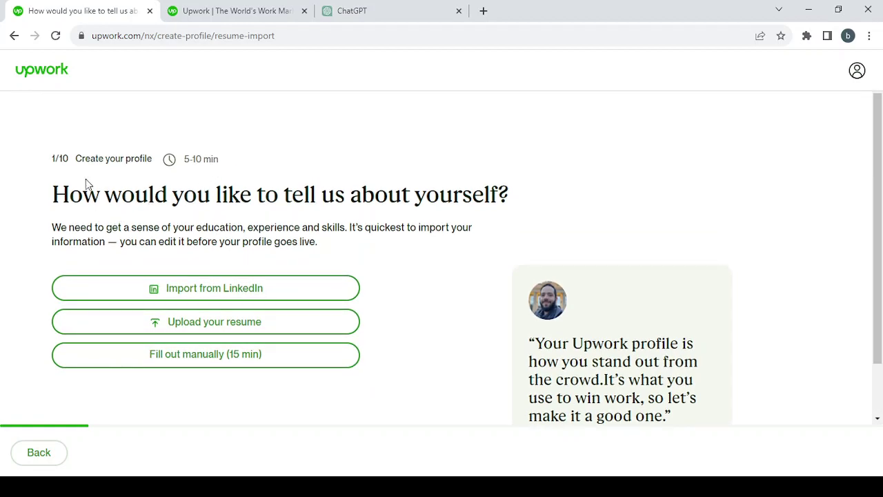
scroll(410, 311, "down", 1)
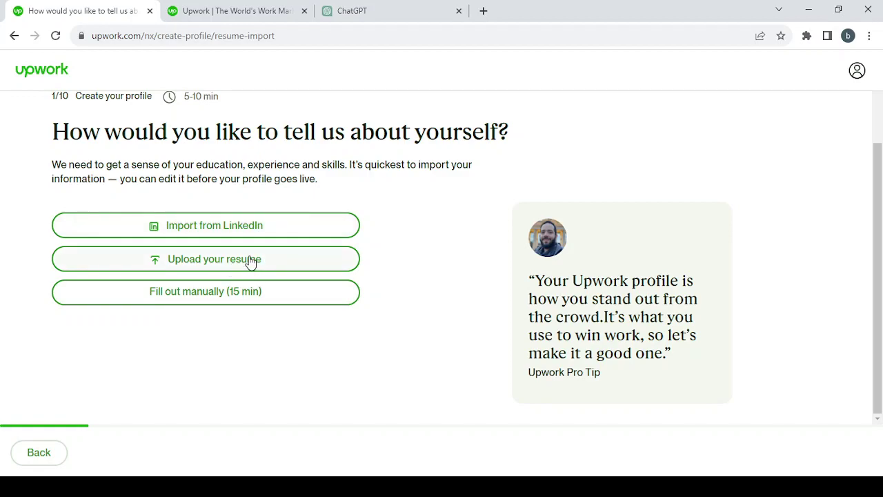
- Choose manual entry and enter 'copywriter' as the professional role
left_click(232, 300)
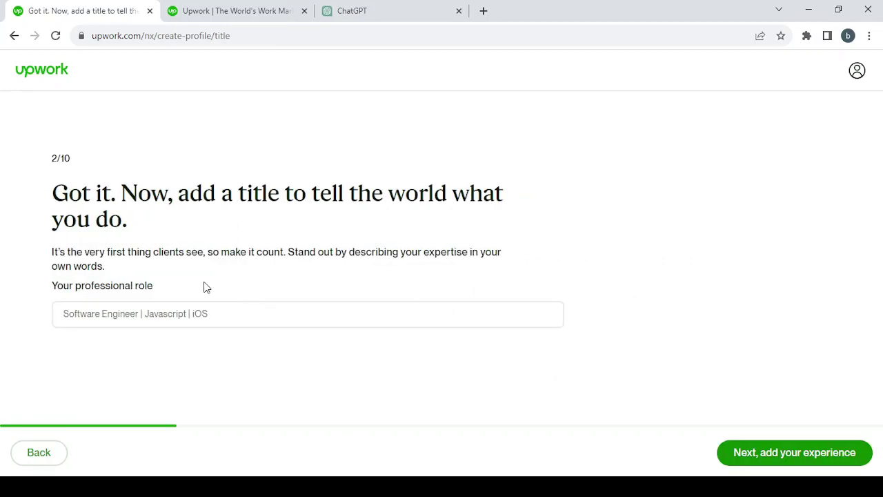
left_click(163, 304)
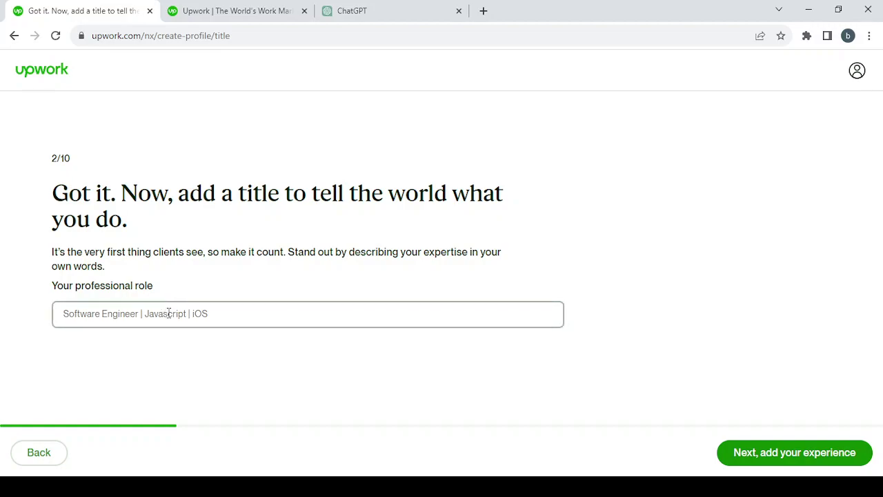
type("d")
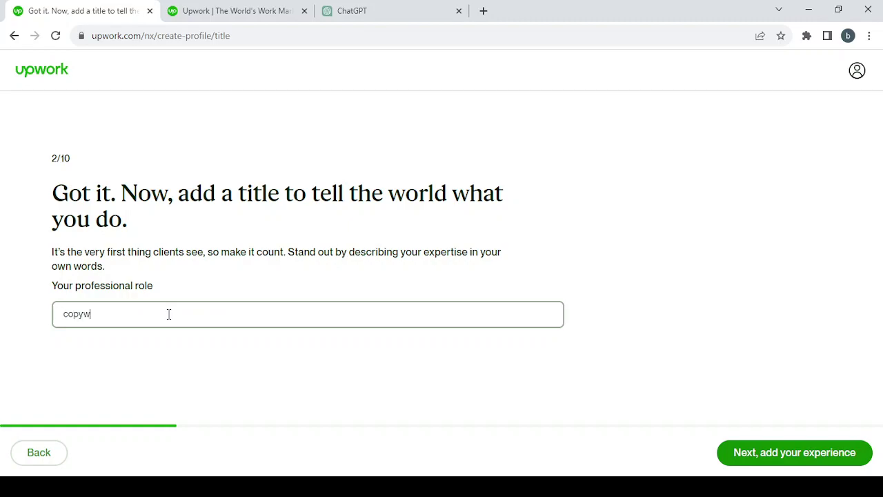
type("opywriter")
- Confirm the copywriter title, leaving work experience and education empty
left_click(801, 463)
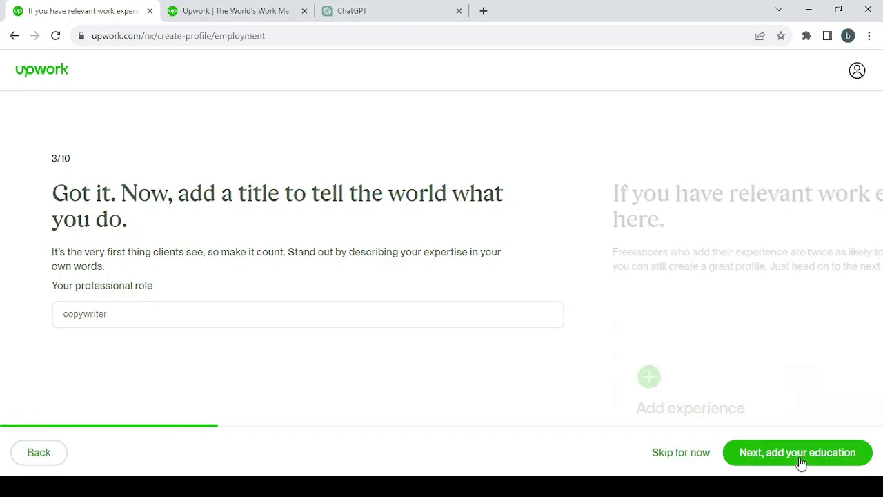
scroll(374, 359, "down", 1)
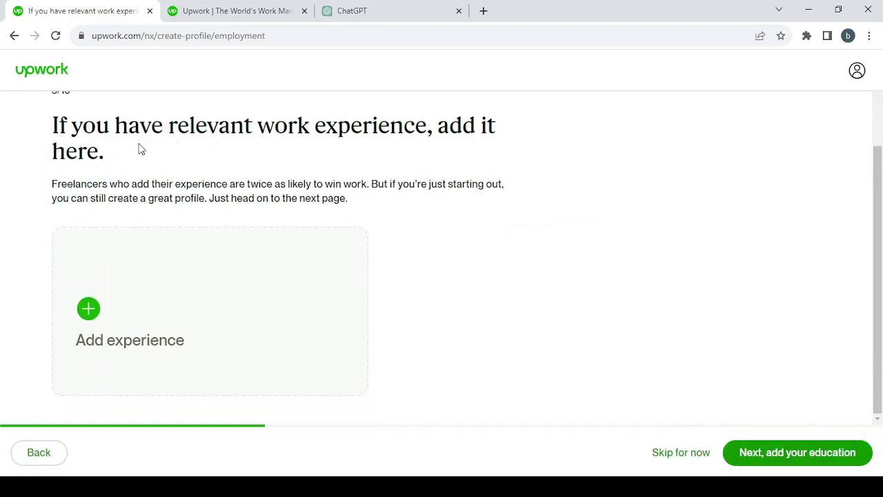
left_click(88, 310)
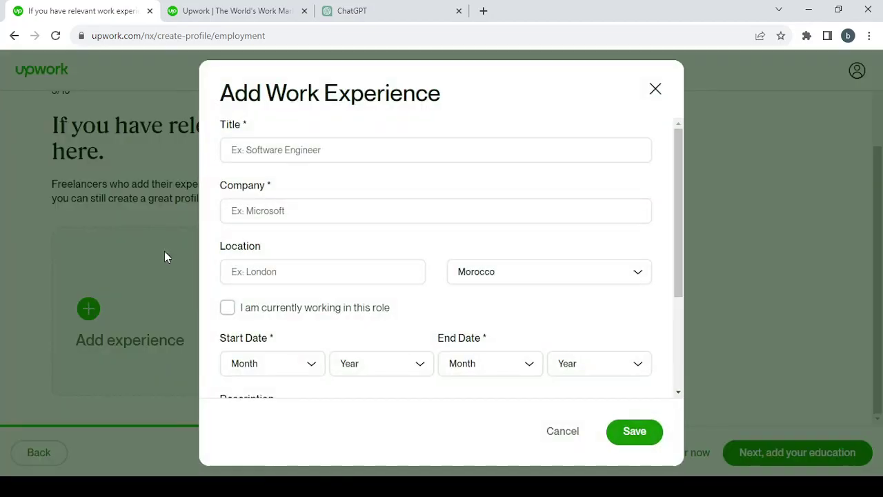
left_click(655, 90)
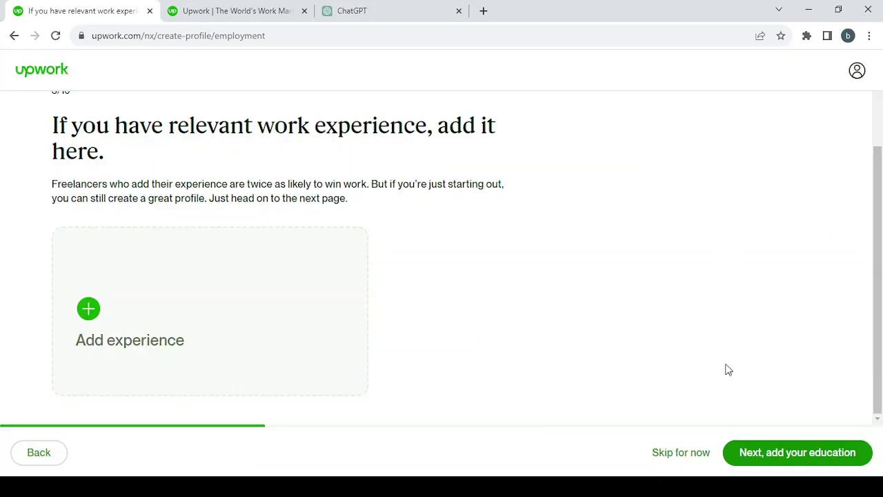
left_click(688, 454)
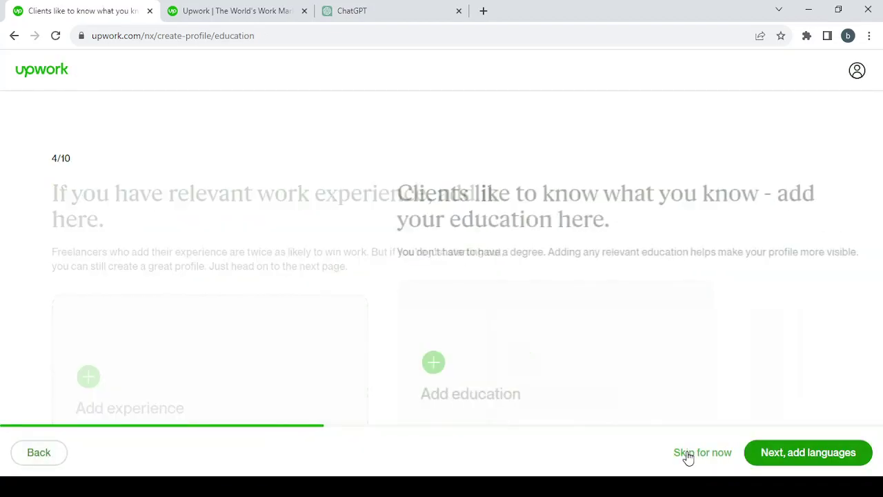
scroll(398, 327, "down", 1)
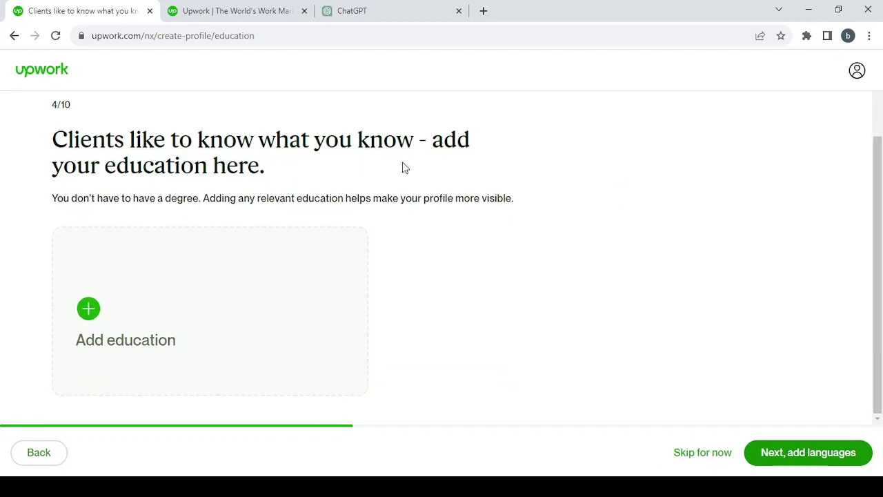
left_click(712, 455)
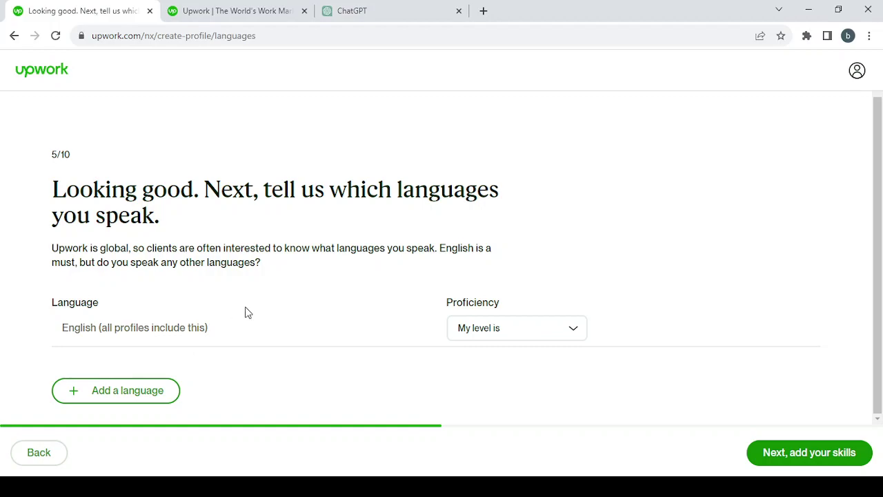
- Set English proficiency to Conversational
left_click(507, 330)
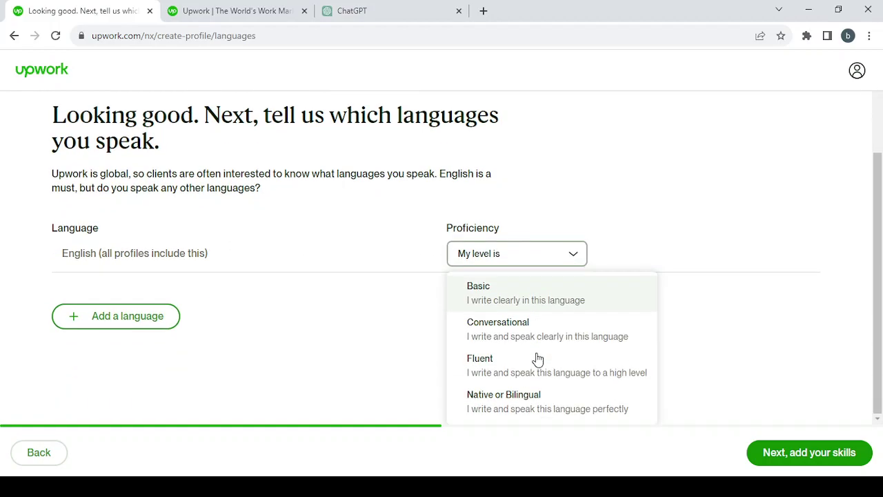
left_click(539, 342)
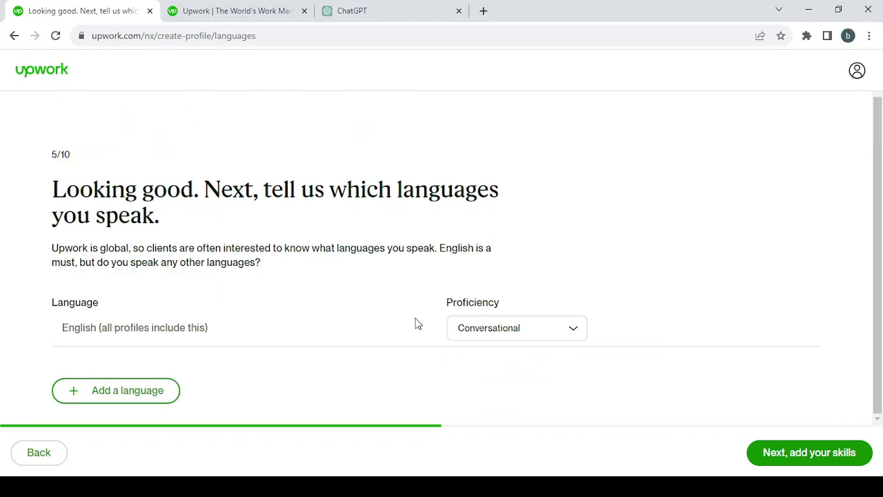
left_click(521, 331)
left_click(212, 327)
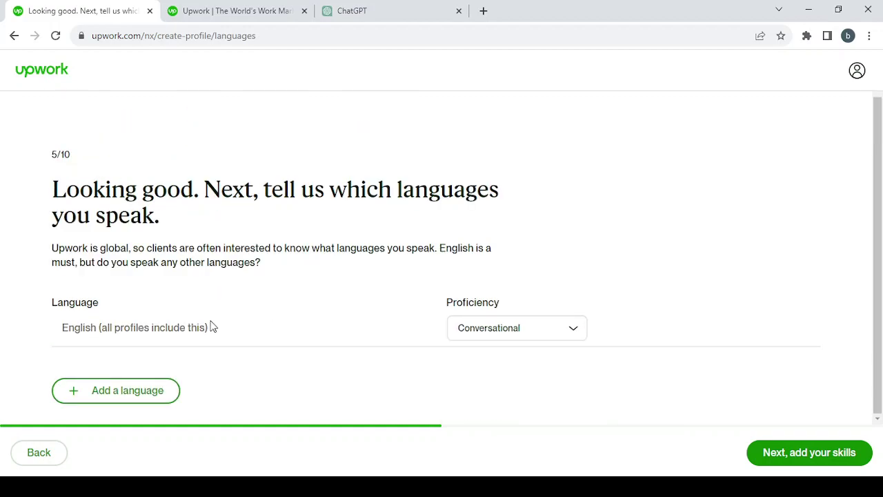
- Add Arabic as a second language at Native or Bilingual level
left_click(131, 394)
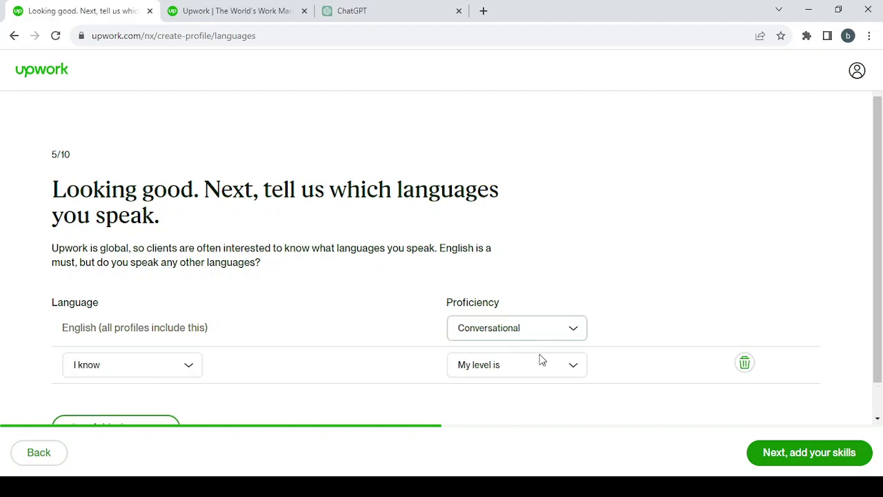
left_click(143, 372)
type("ara")
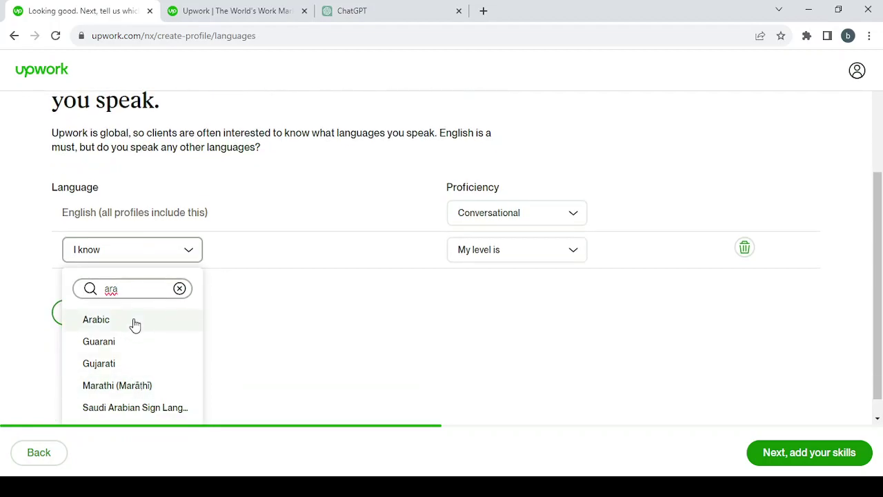
left_click(134, 322)
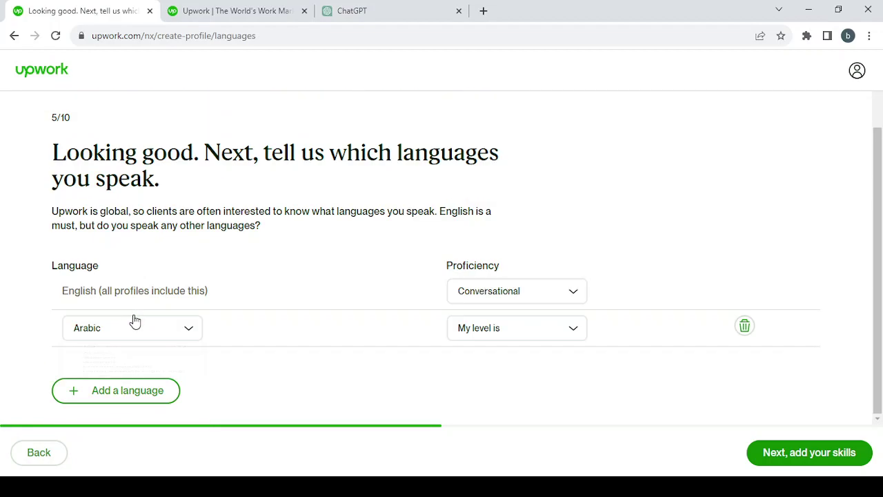
left_click(523, 327)
scroll(555, 380, "down", 1)
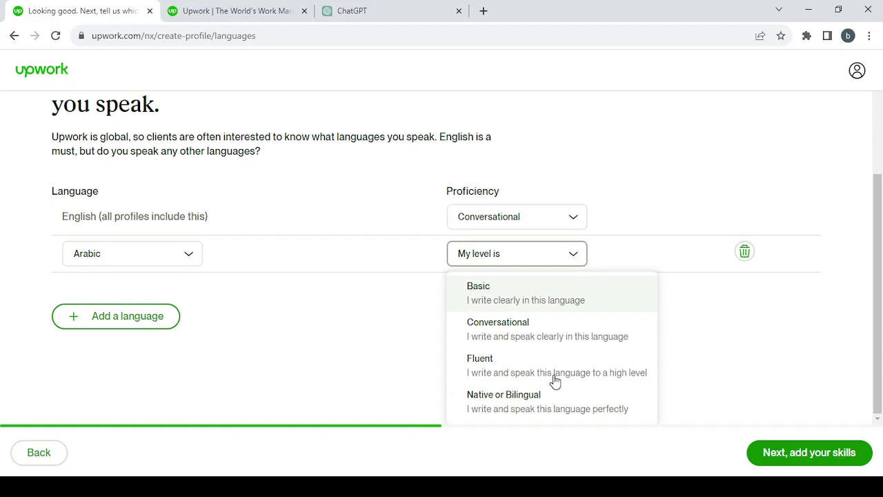
left_click(562, 399)
- Add French as a third language at Conversational level
left_click(90, 403)
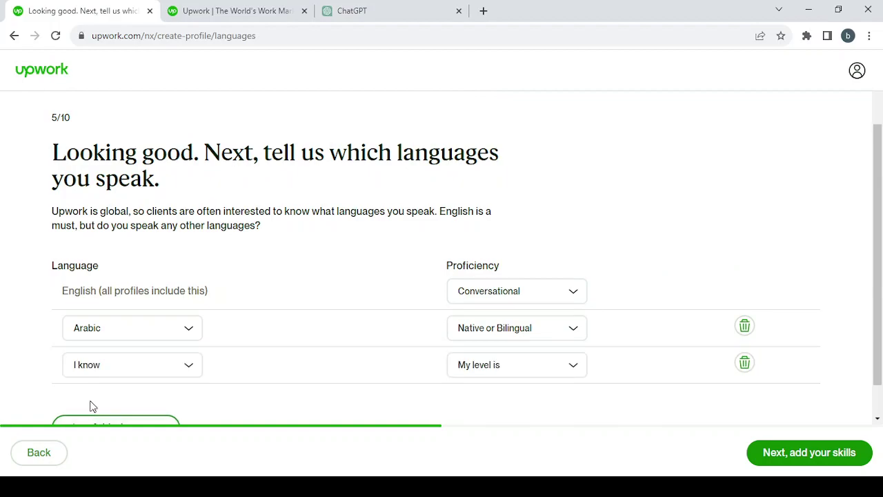
scroll(180, 389, "down", 1)
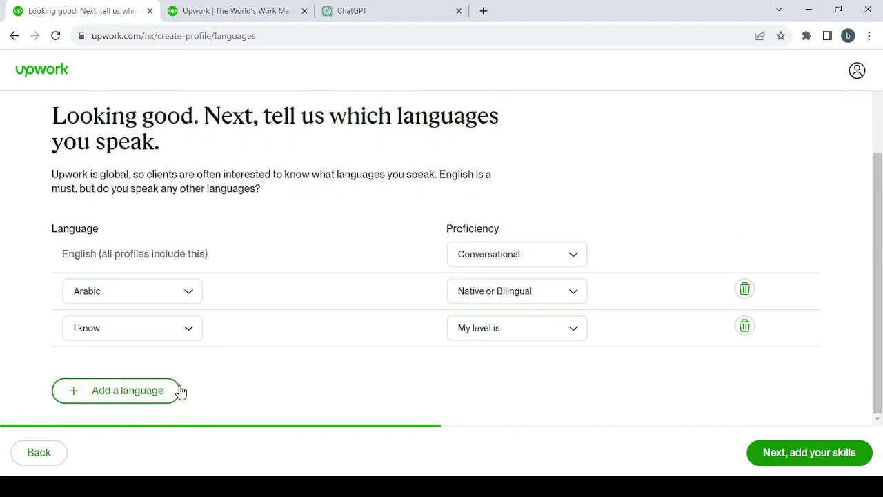
left_click(134, 330)
type("fr")
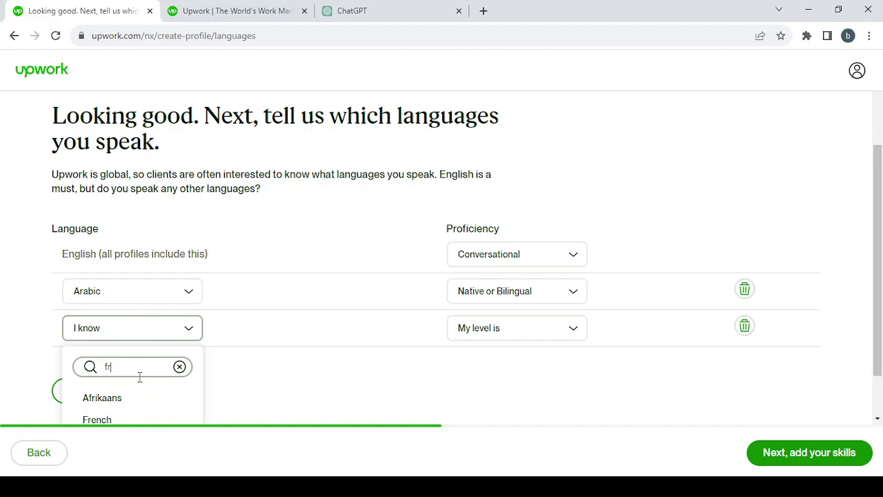
left_click(120, 420)
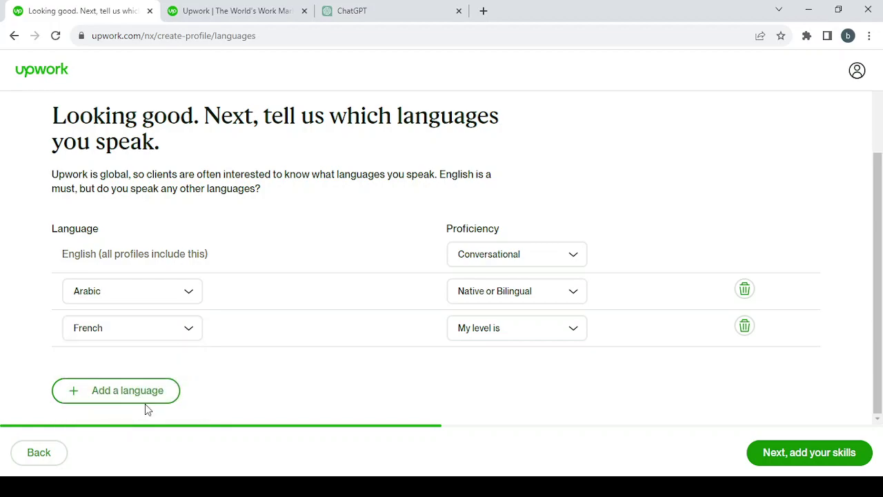
left_click(558, 330)
left_click(545, 403)
- Add Copywriting as the first profile skill, found by searching 'copywri'
left_click(824, 454)
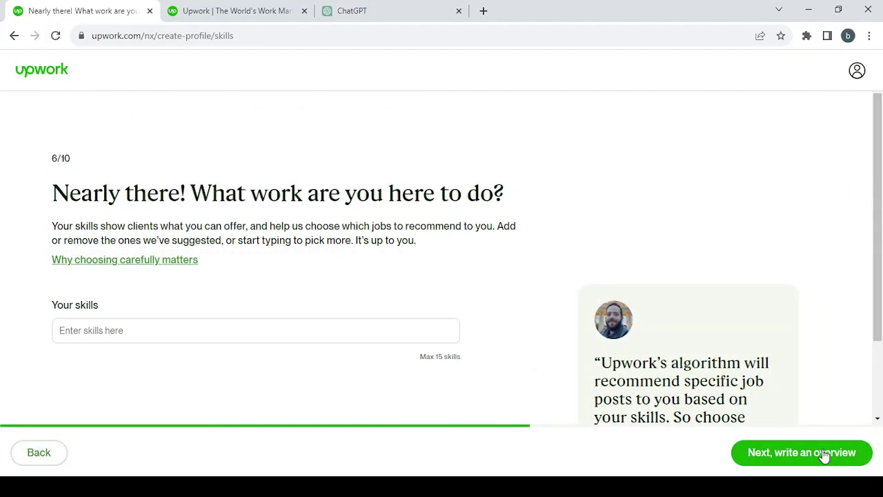
scroll(662, 419, "down", 2)
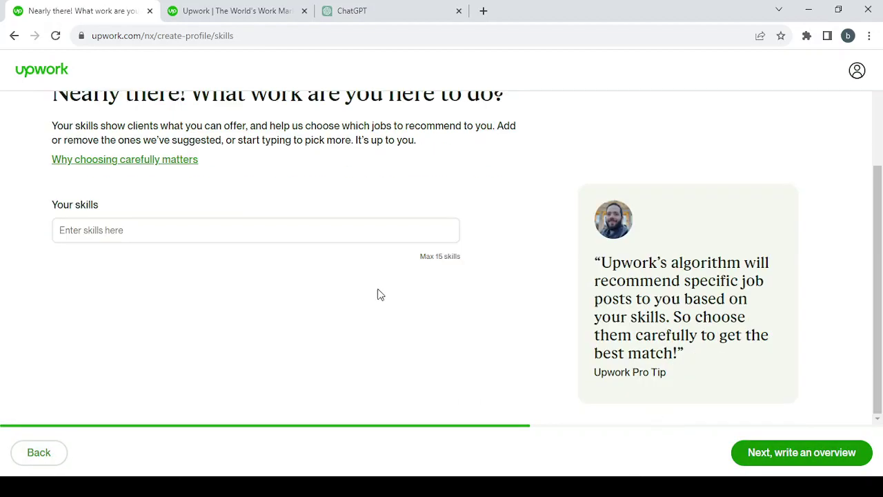
left_click(231, 241)
type("cop")
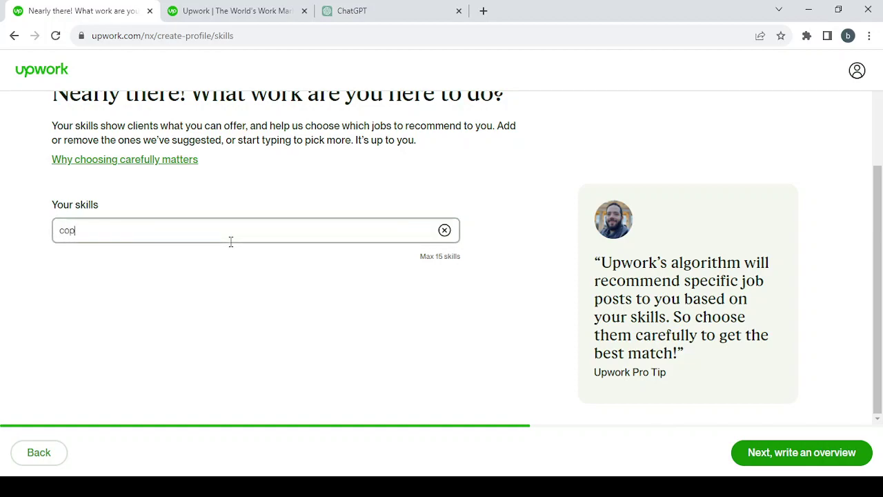
type("ywri")
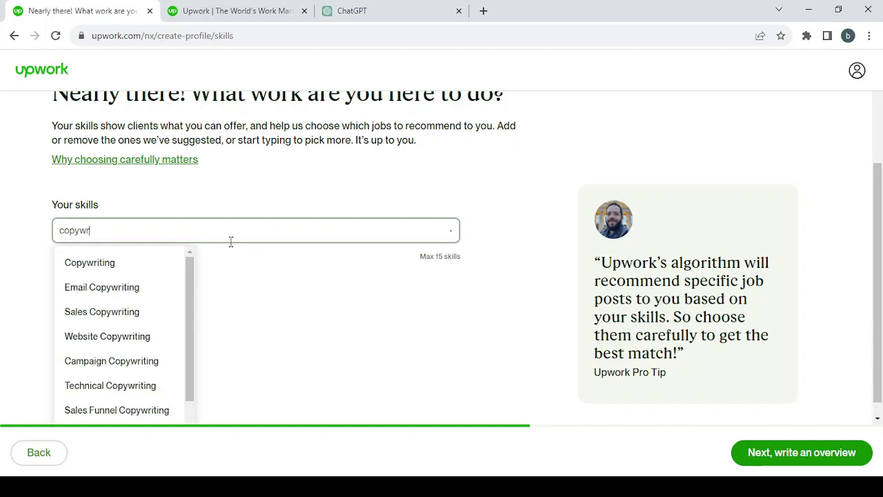
left_click(95, 268)
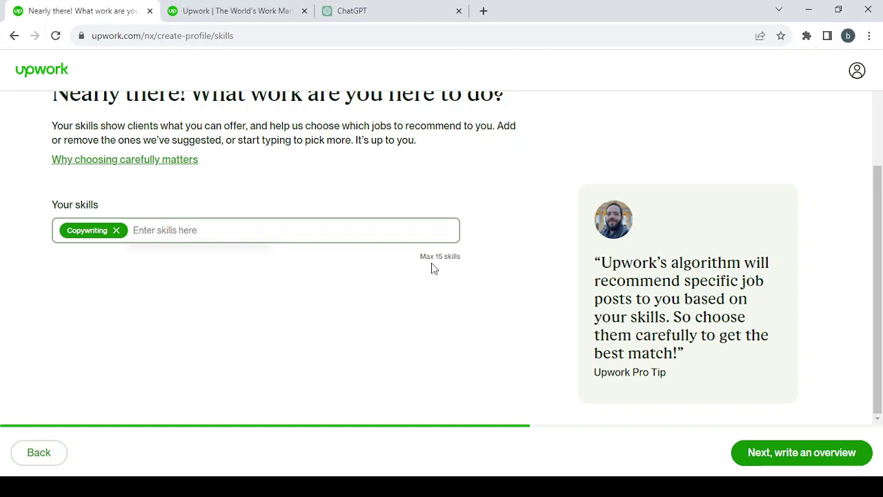
- Continue to step 7/10 and scroll down to the empty bio text box
left_click(816, 456)
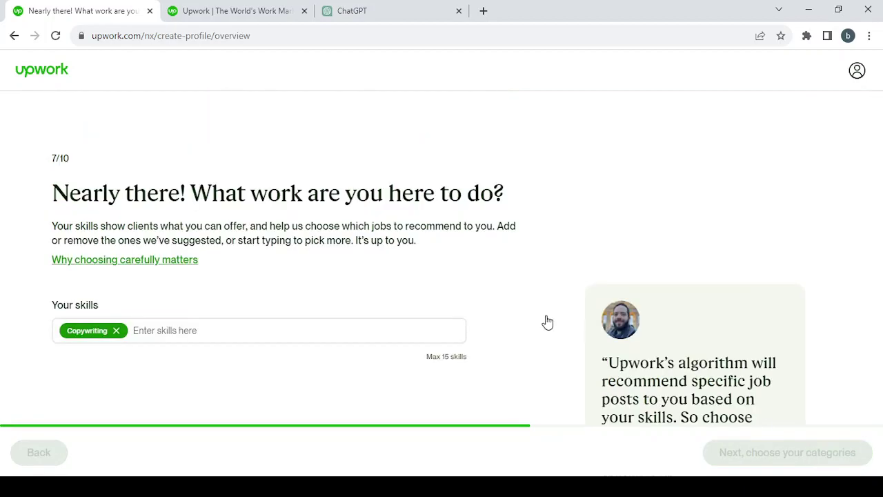
scroll(283, 257, "down", 1)
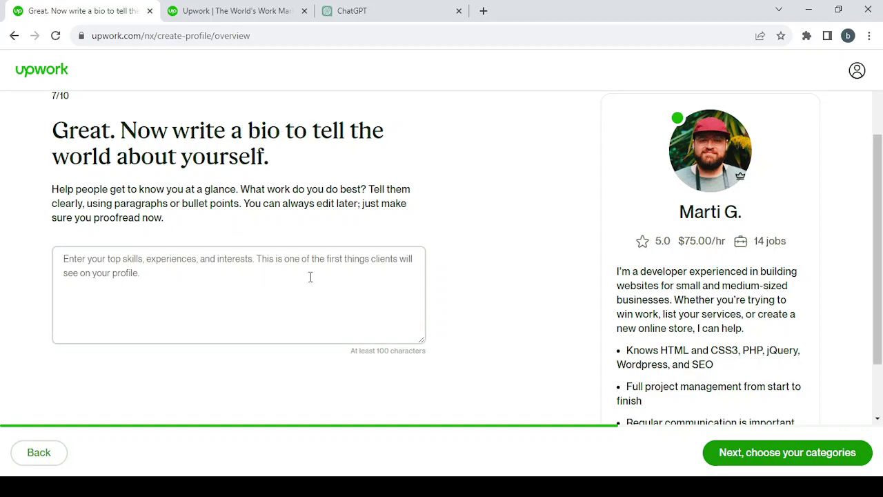
scroll(380, 324, "down", 1)
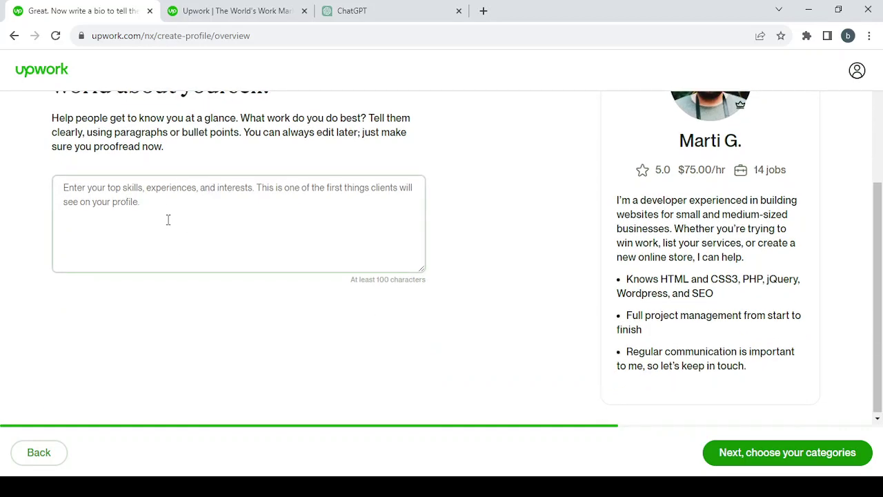
- In ChatGPT, compose the prompt 'I'm a copywriter give me a bio for my profile in upwork'
left_click(372, 8)
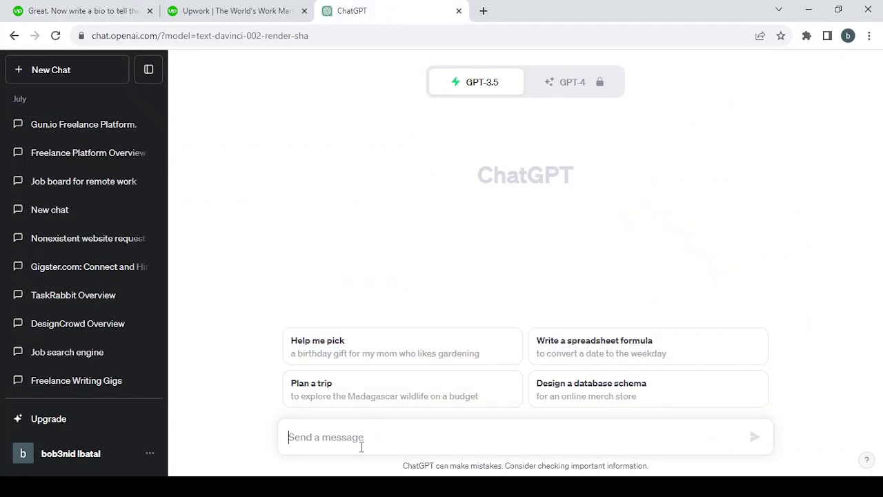
type("give me a bio for my profile in up")
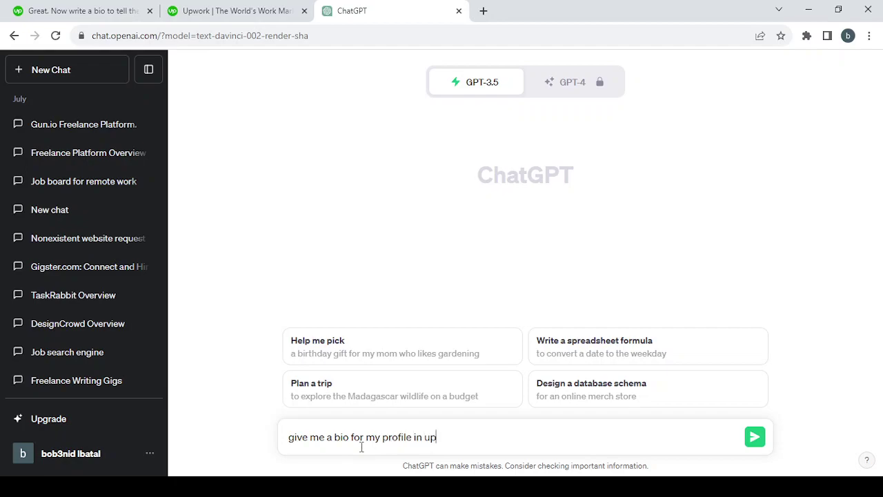
type("wo")
type("G")
key("Delete")
key("BackSpace")
type("I g")
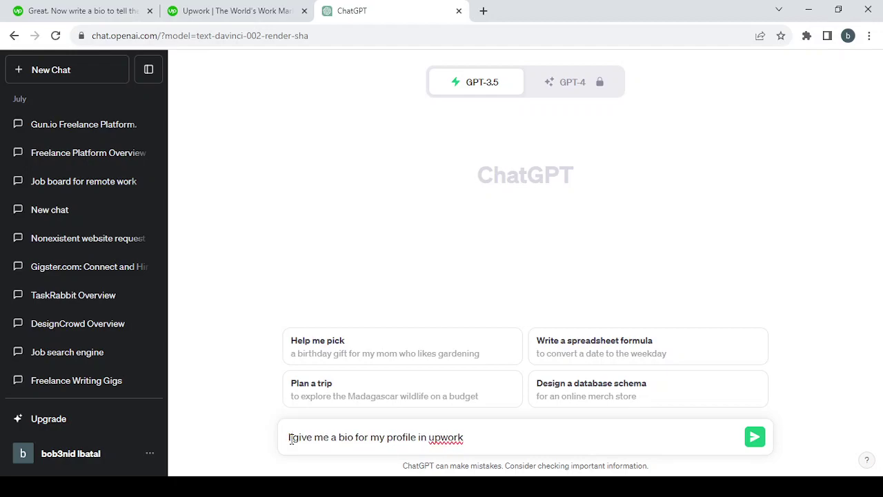
type("'M")
key("BackSpace")
key("BackSpace")
key("BackSpace")
key("Delete")
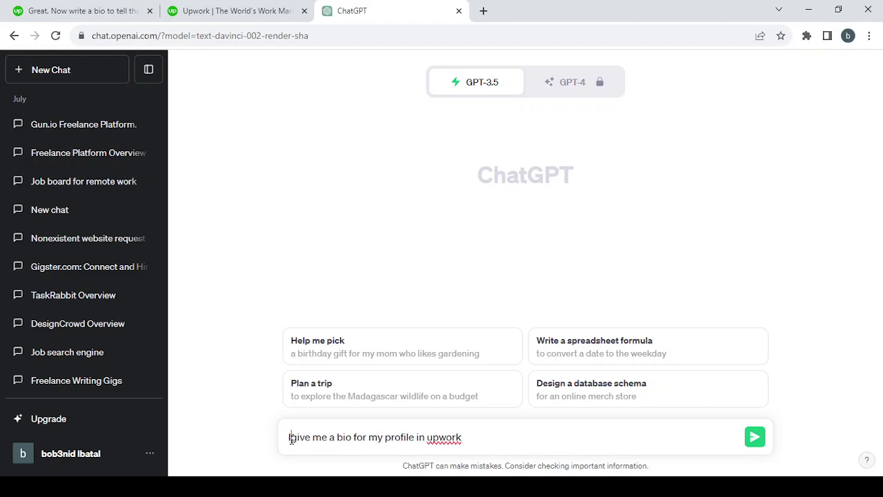
type("I")
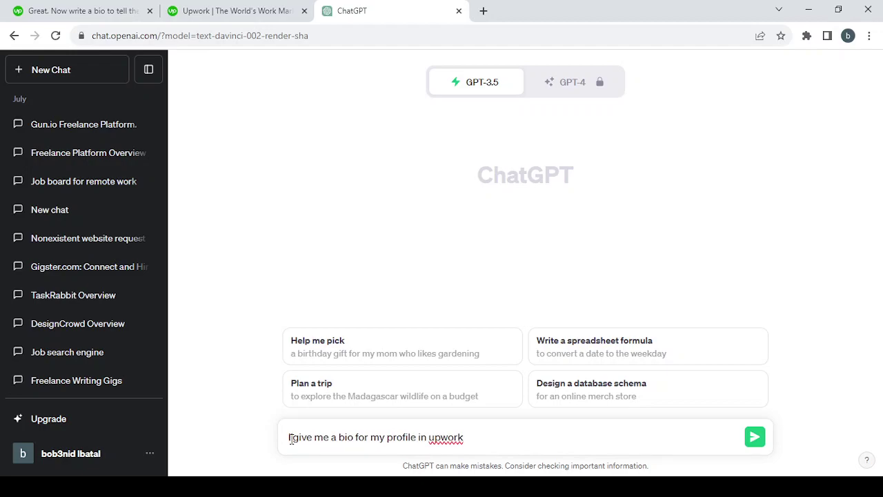
type("'m ")
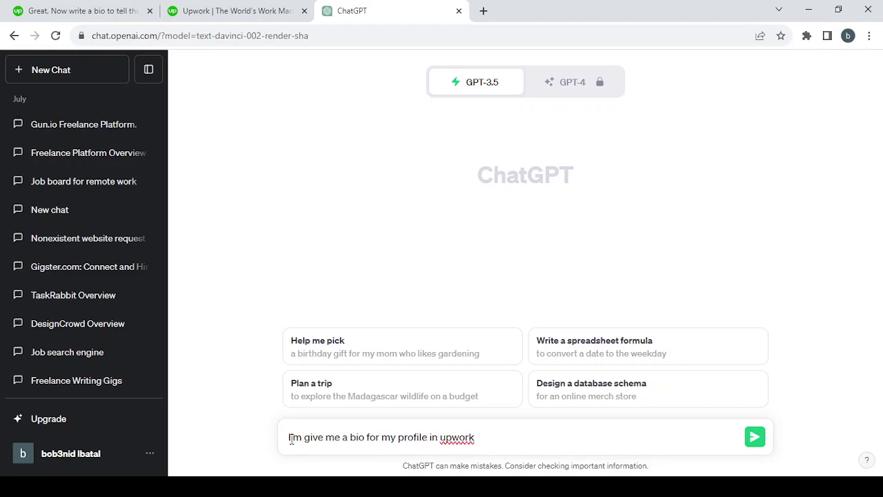
type("a copy")
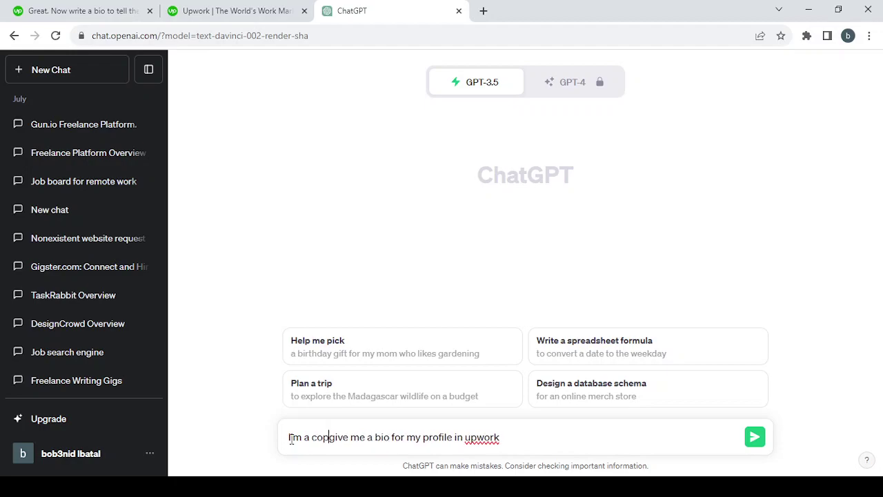
type("writer")
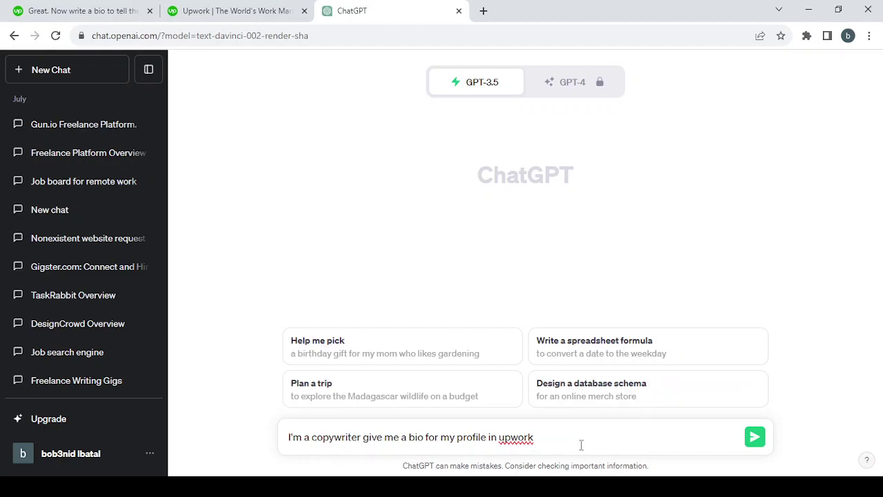
- Send the request and look over the sample copywriter bio ChatGPT returns
left_click(756, 438)
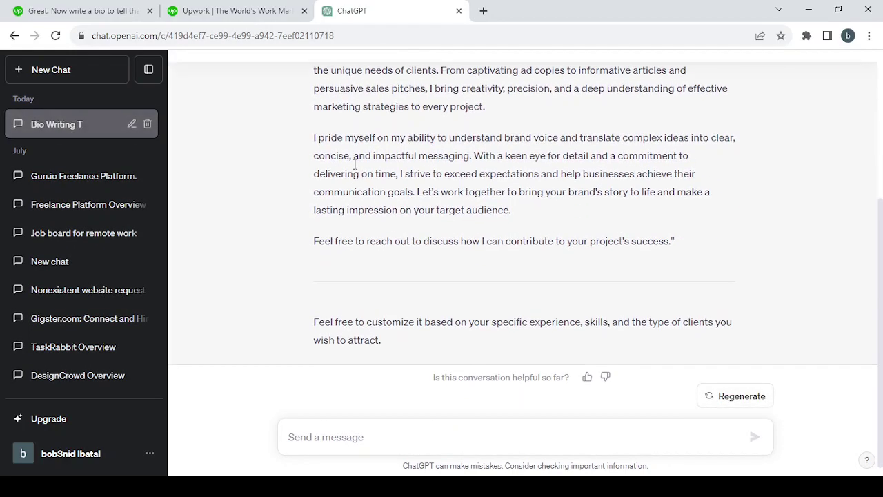
scroll(621, 186, "up", 1)
scroll(617, 292, "down", 1)
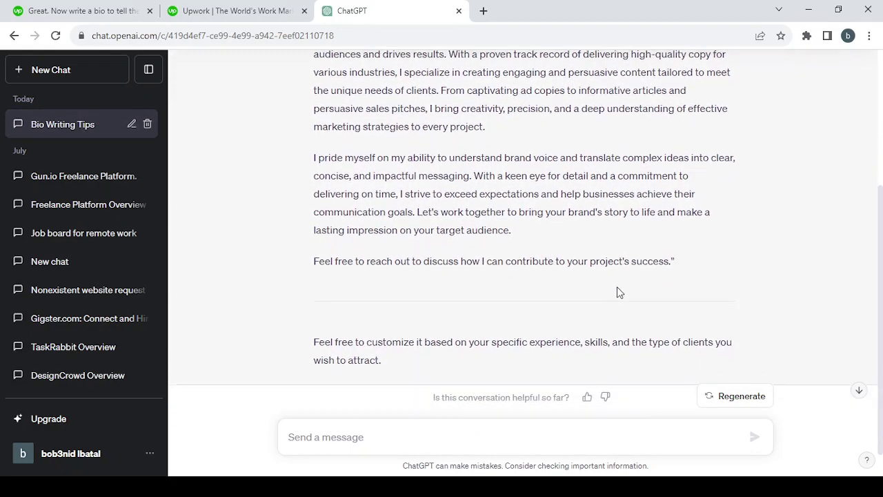
scroll(618, 292, "up", 1)
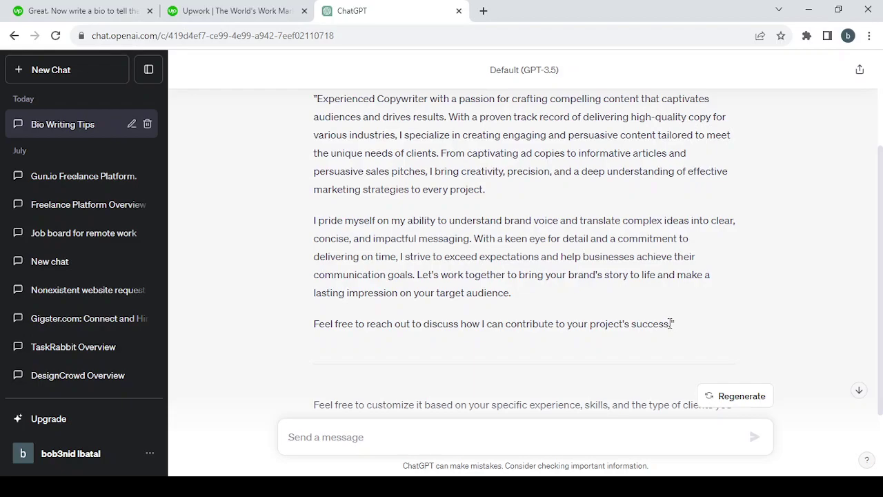
- Copy the ChatGPT bio into Upwork's empty bio box and continue to service categories
left_click_drag(674, 323, 316, 101)
left_click(235, 10)
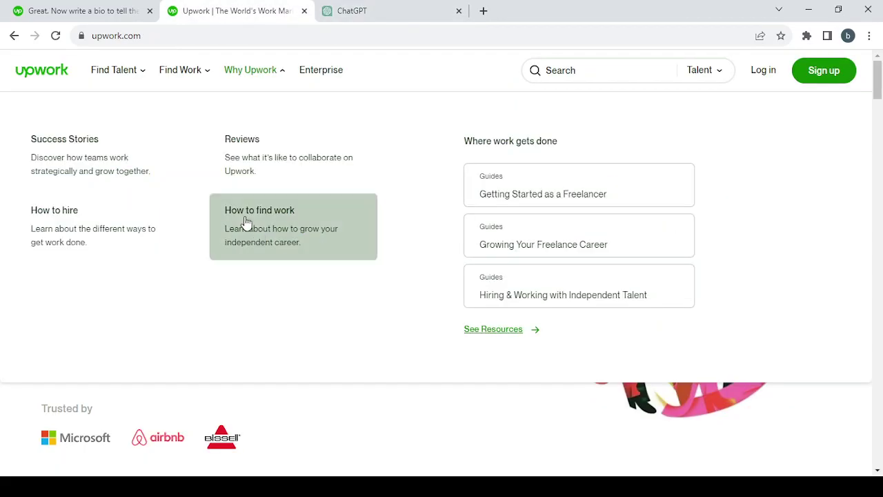
left_click(78, 8)
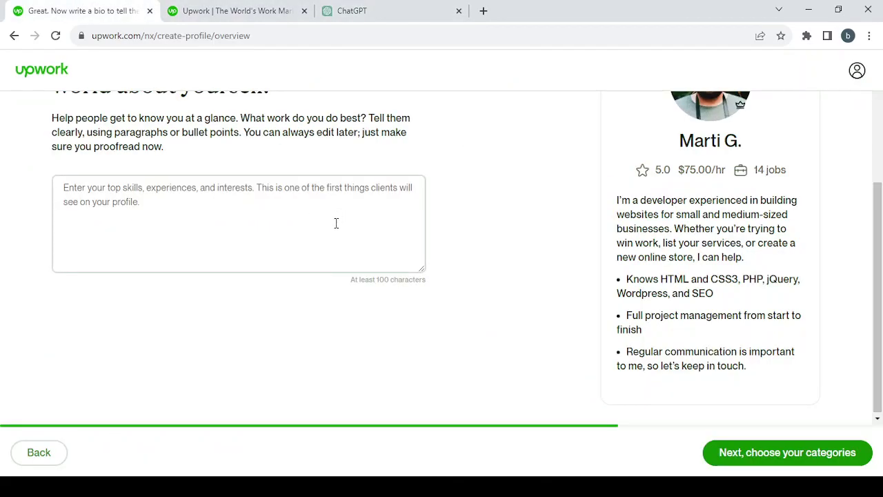
left_click(207, 186)
key("ctrl+v")
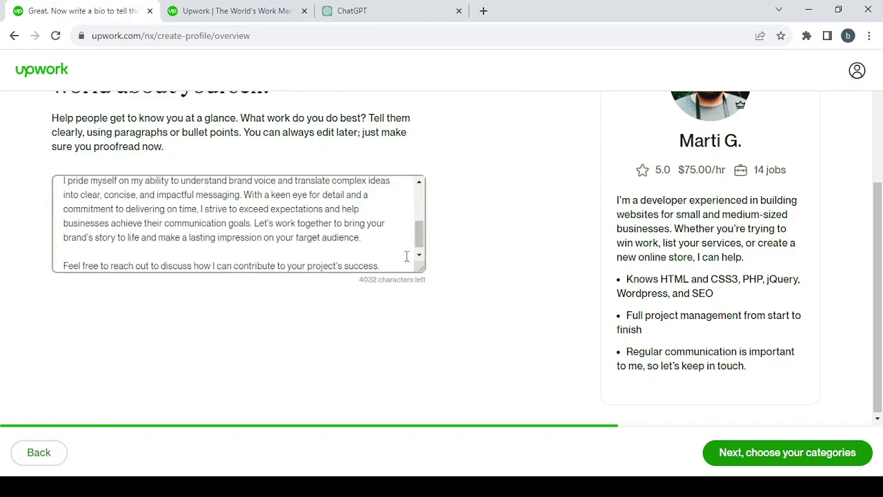
left_click(826, 460)
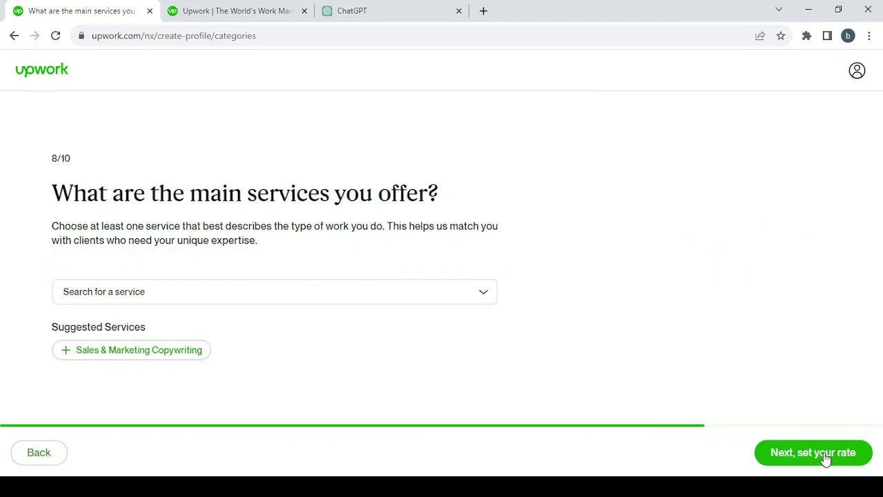
- Browse the service category list, expanding Writing, Sales & Marketing, Translation and other subcategories
left_click(424, 297)
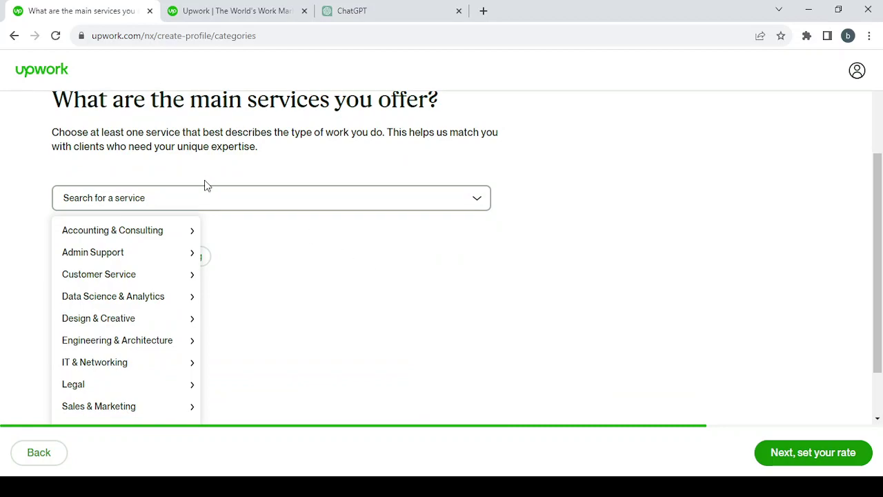
left_click(137, 276)
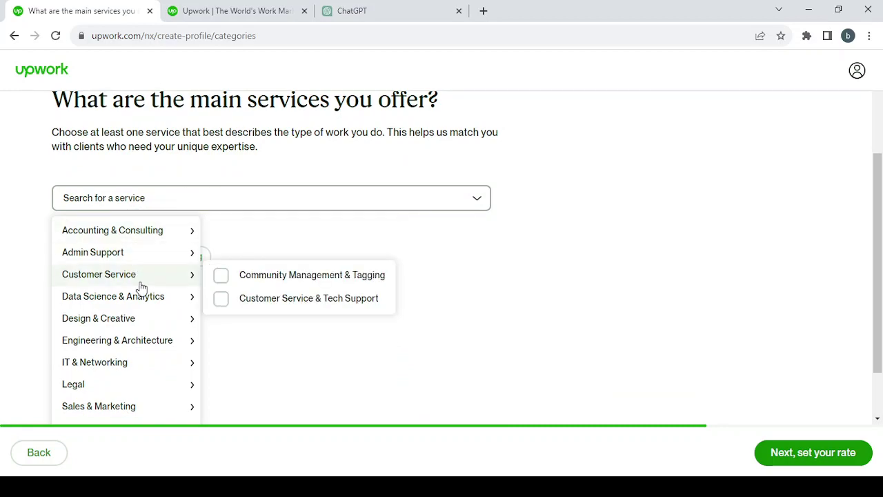
left_click(144, 300)
scroll(144, 308, "down", 1)
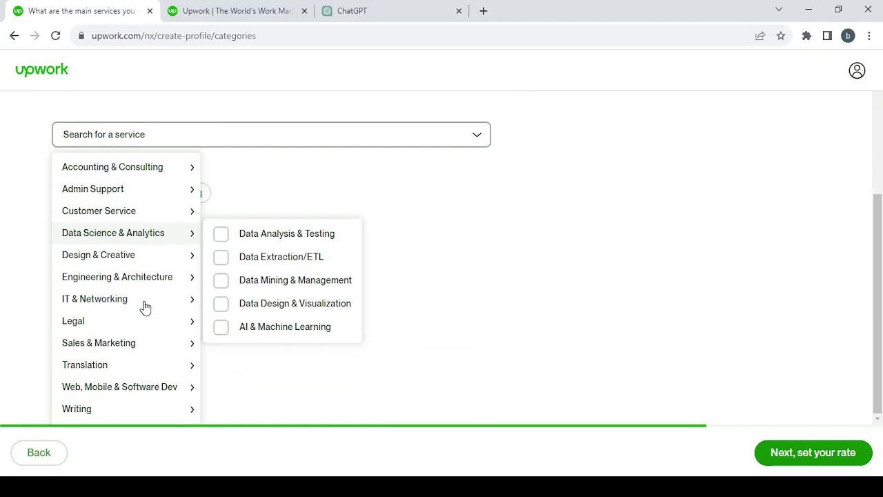
left_click(146, 368)
left_click(169, 412)
scroll(180, 417, "down", 1)
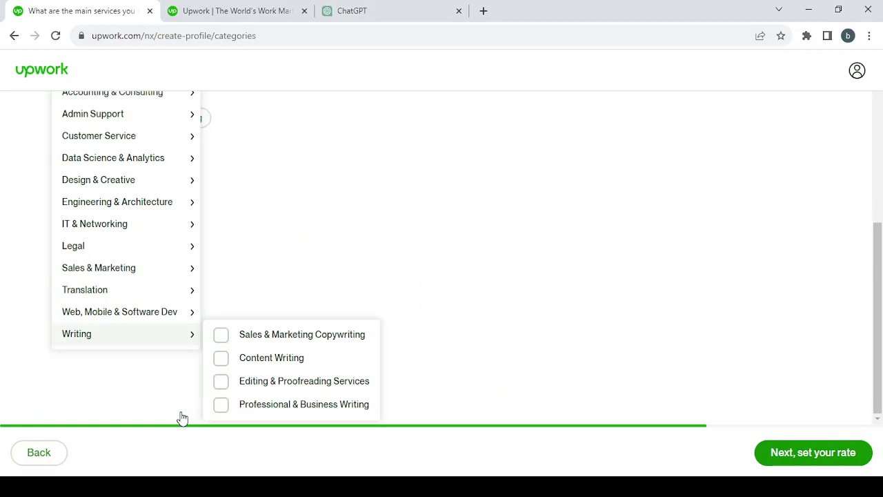
scroll(181, 418, "up", 1)
left_click(173, 343)
left_click(194, 299)
left_click(169, 409)
scroll(165, 418, "down", 1)
scroll(166, 418, "up", 1)
left_click(176, 364)
left_click(178, 385)
scroll(191, 401, "down", 1)
scroll(191, 367, "up", 1)
left_click(191, 367)
left_click(193, 404)
left_click(195, 388)
scroll(195, 389, "down", 1)
scroll(193, 397, "up", 1)
left_click(176, 411)
scroll(172, 412, "down", 1)
scroll(169, 406, "up", 1)
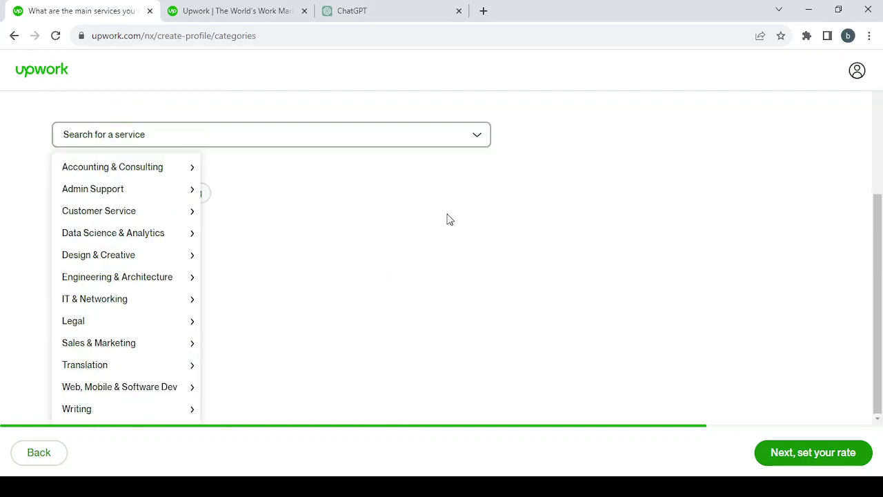
left_click(146, 339)
left_click(178, 386)
scroll(180, 404, "down", 1)
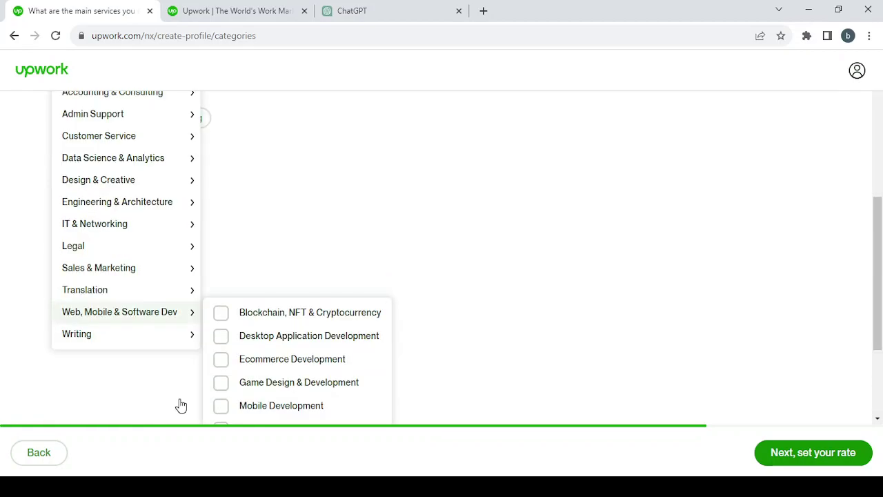
scroll(185, 394, "up", 1)
left_click(165, 299)
left_click(178, 376)
left_click(182, 390)
scroll(181, 393, "down", 1)
scroll(181, 391, "up", 1)
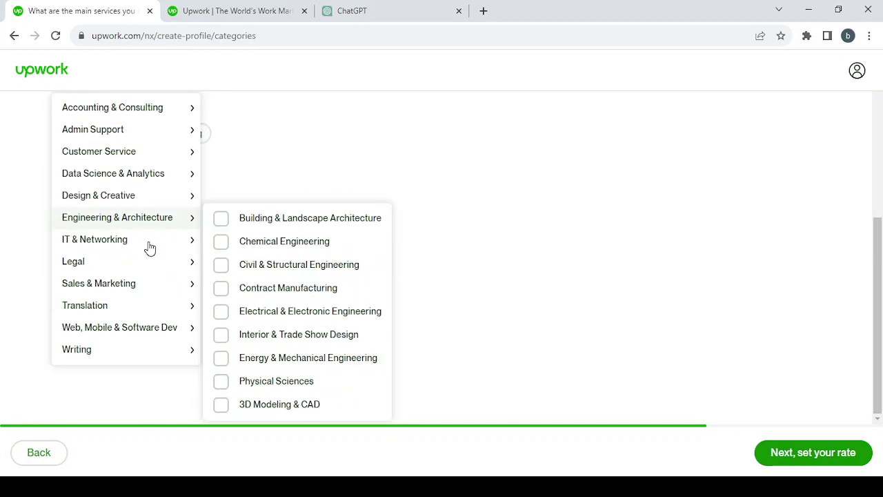
- Add Digital Marketing as an offered service
mouse_move(148, 243)
mouse_move(141, 345)
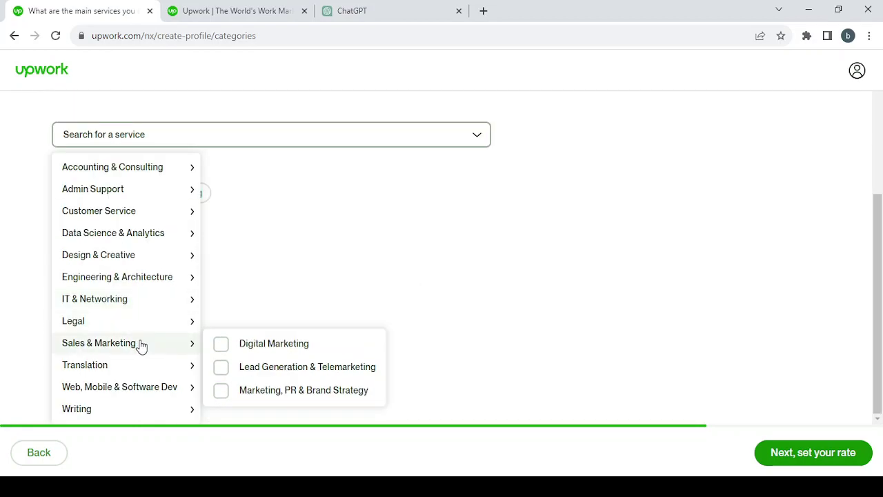
left_click(236, 350)
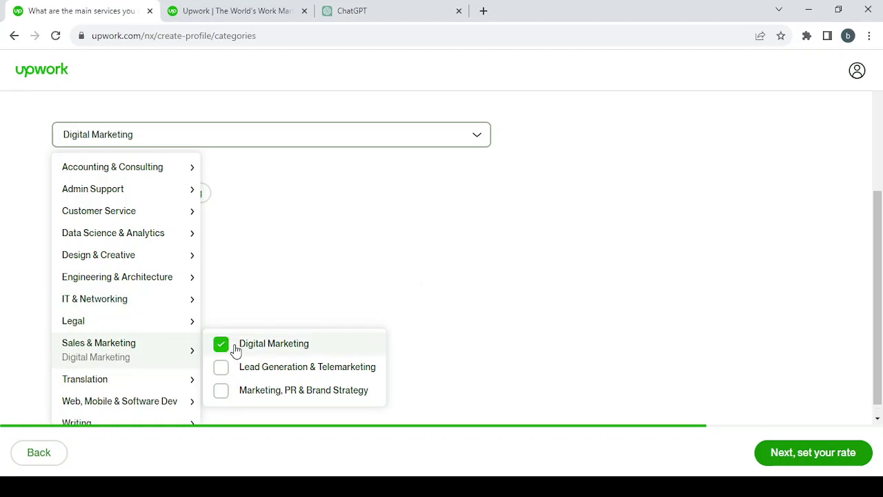
left_click(330, 311)
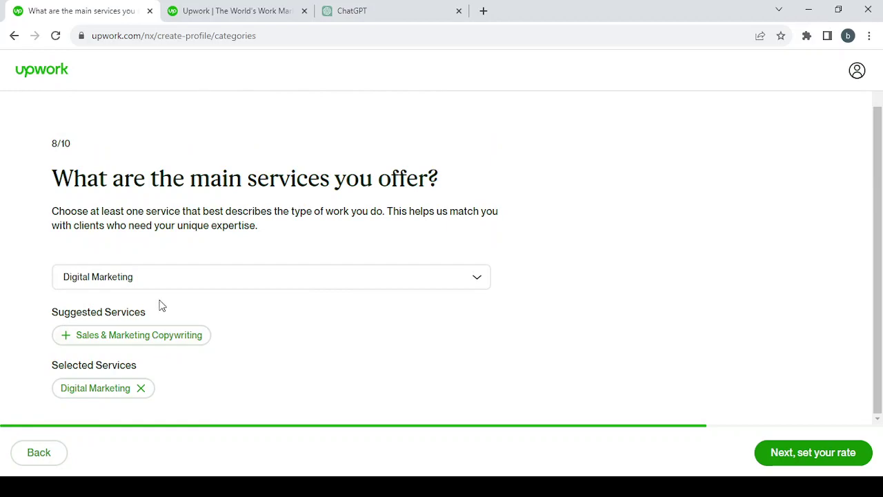
- Add Sales & Marketing Copywriting under Writing and remove the Digital Marketing tag
left_click(331, 279)
scroll(175, 412, "down", 3)
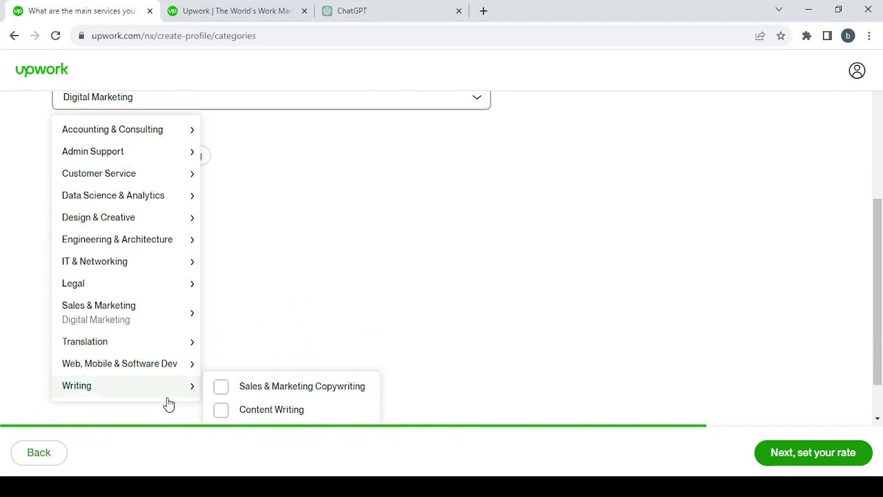
scroll(167, 405, "up", 1)
mouse_move(79, 338)
mouse_move(140, 369)
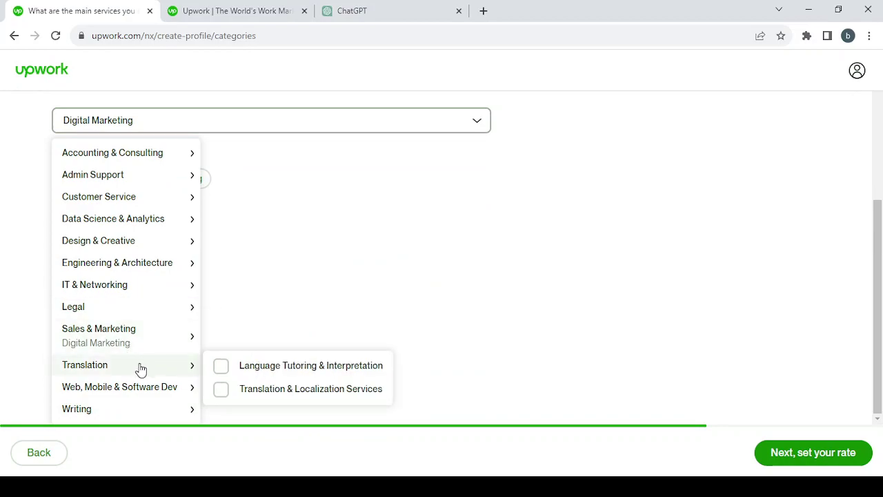
scroll(155, 380, "down", 1)
mouse_move(166, 386)
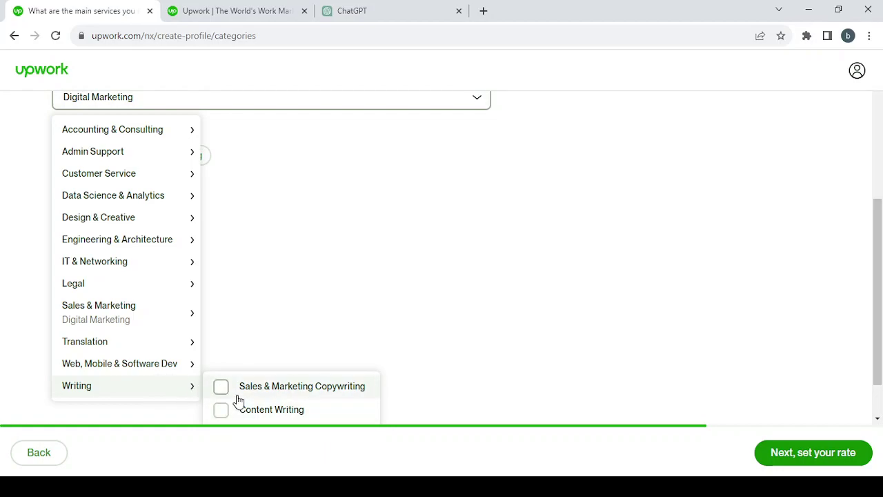
scroll(238, 400, "down", 1)
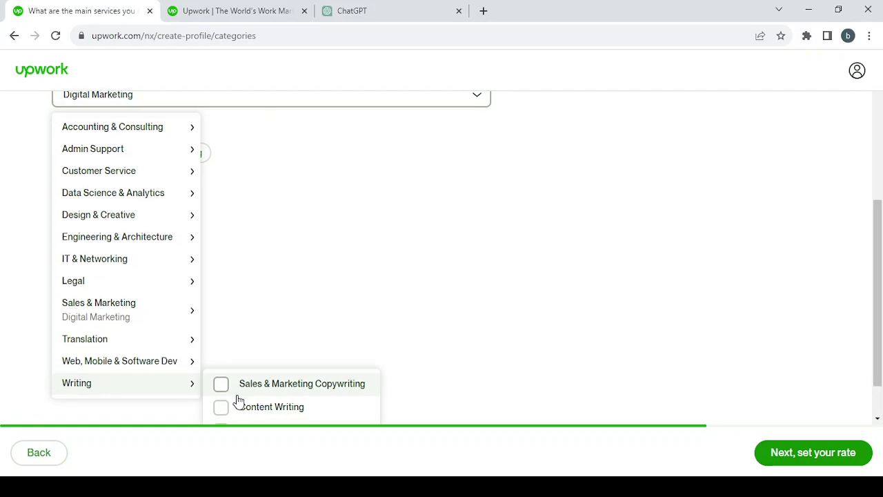
left_click(282, 376)
left_click(456, 191)
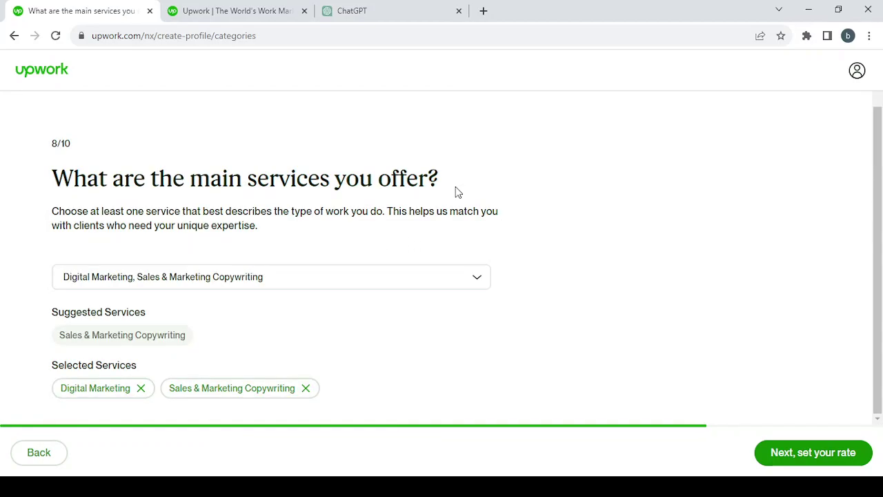
left_click(141, 388)
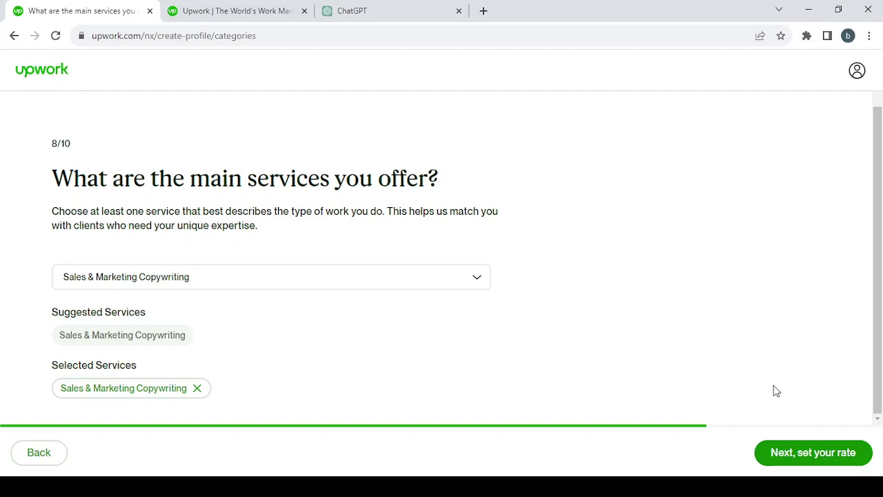
- Set the hourly rate to $19, leaving $17.10 after the $1.90 service fee
left_click(821, 453)
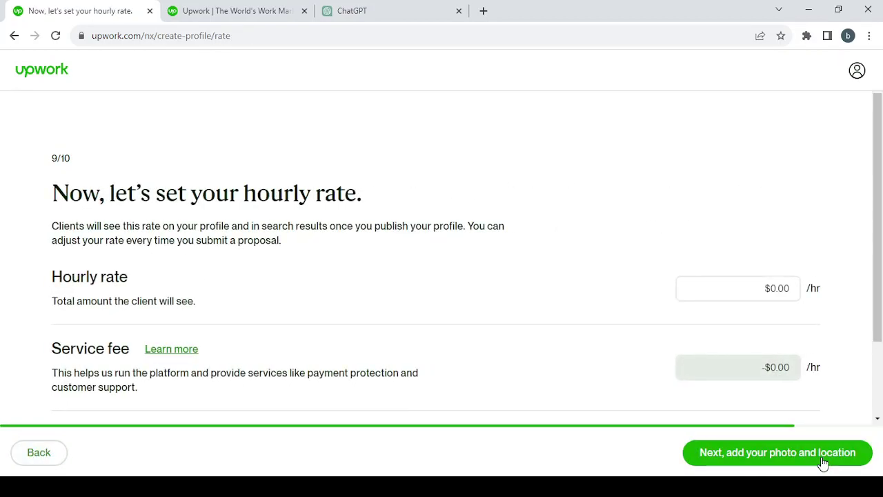
scroll(326, 260, "down", 2)
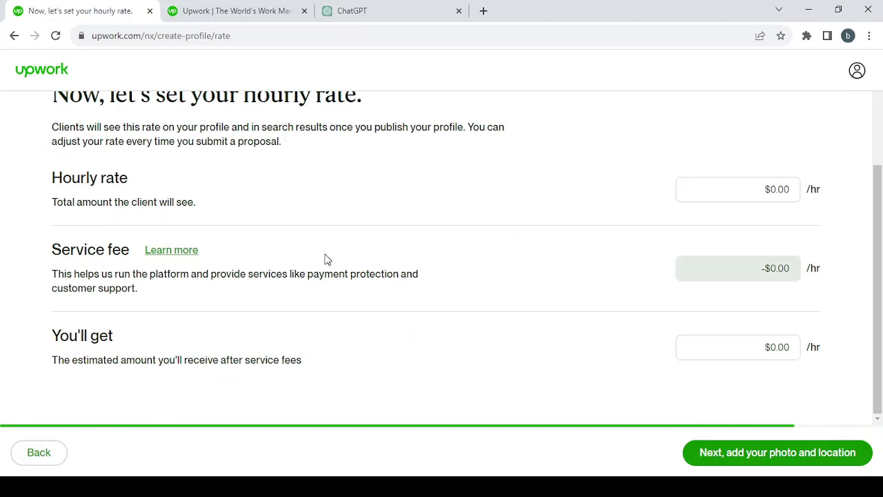
left_click(752, 189)
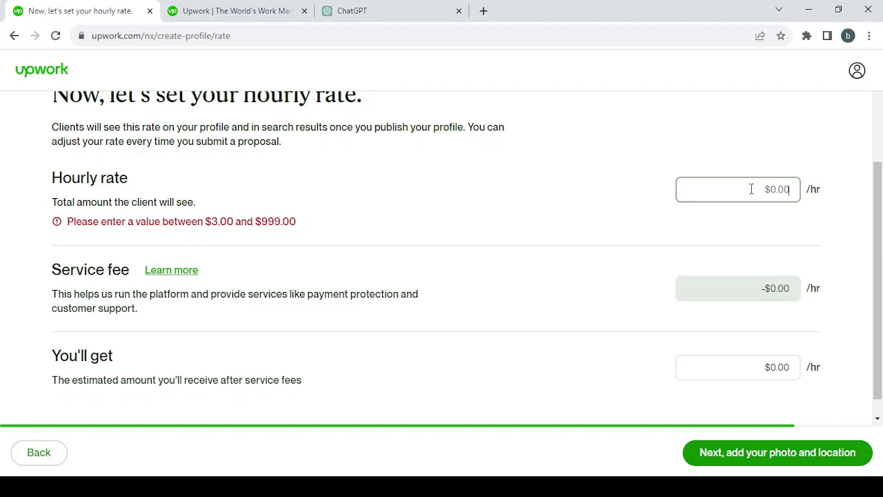
type("19")
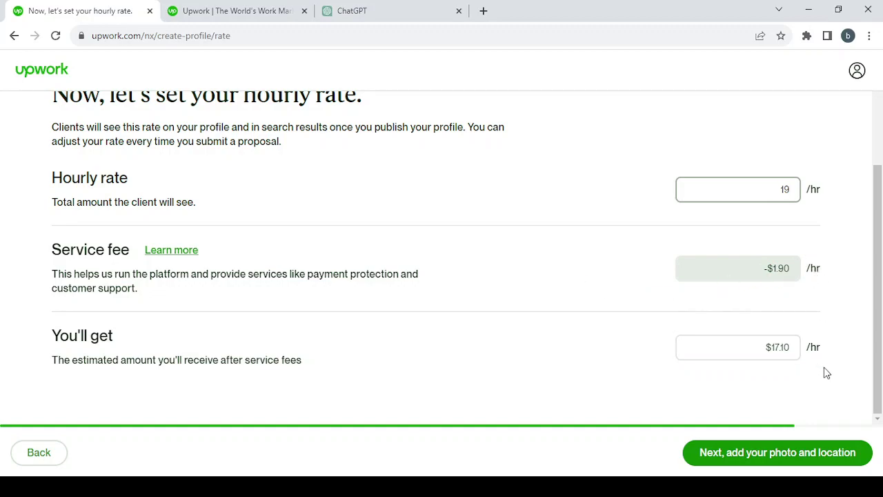
- Advance to the photo and location step and scroll down to the address and phone fields
left_click(789, 462)
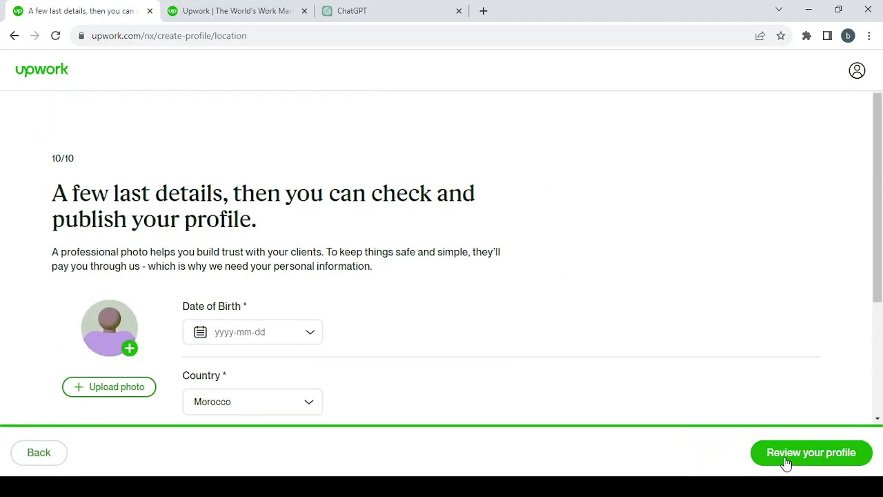
scroll(483, 336, "down", 3)
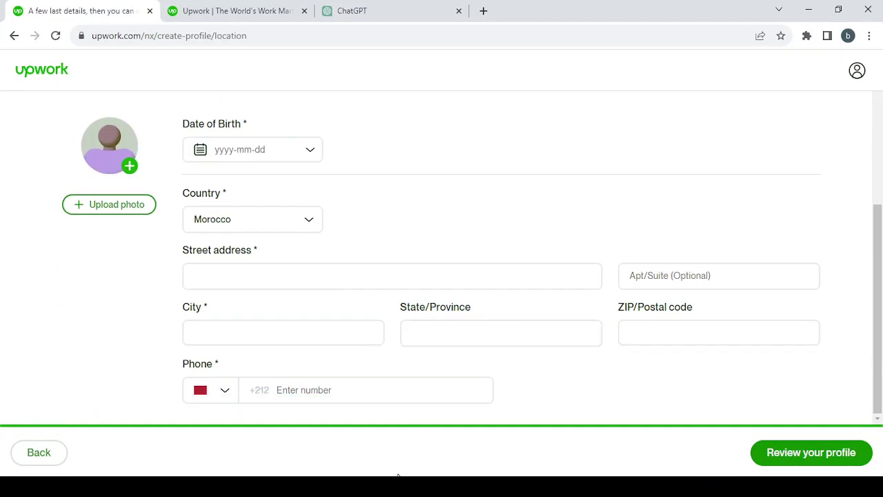
key("alt+Tab")
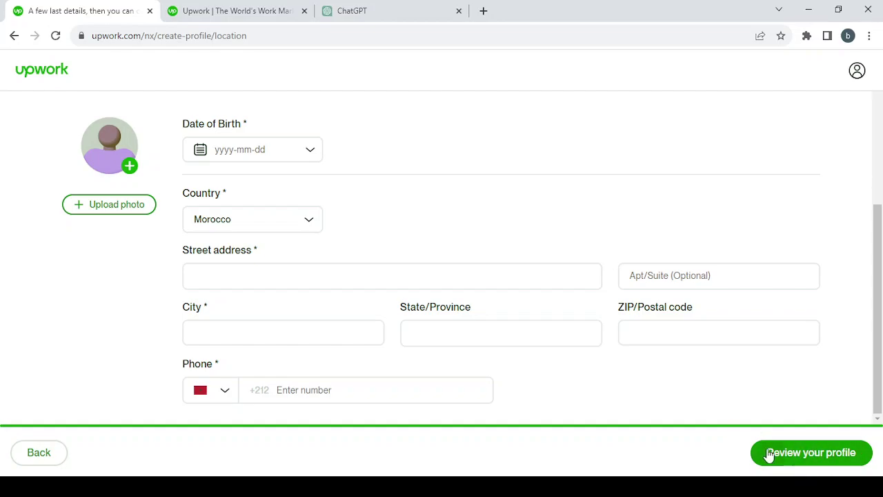
- From the Upwork homepage's Find Work menu, open 'Find work for your skills'
left_click(215, 9)
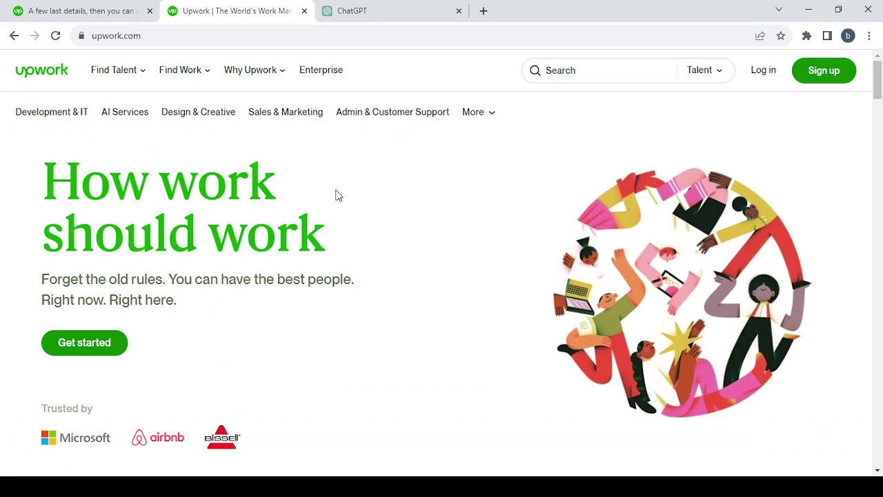
mouse_move(203, 74)
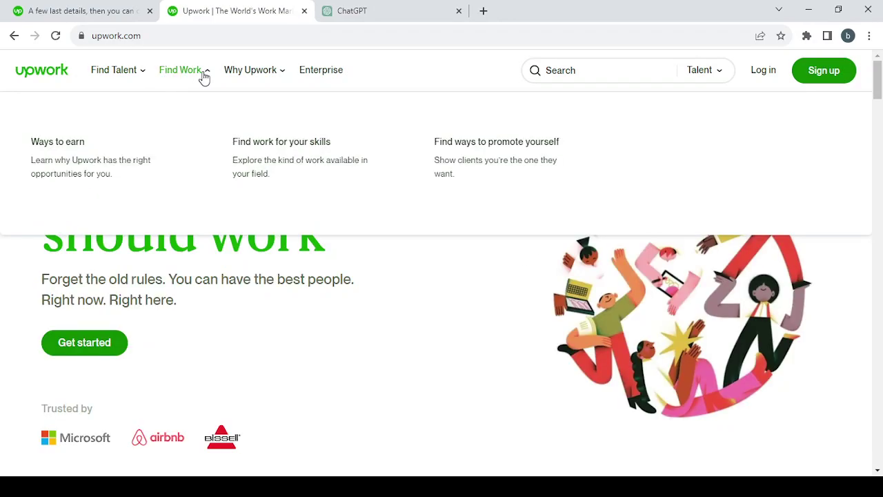
left_click(321, 151)
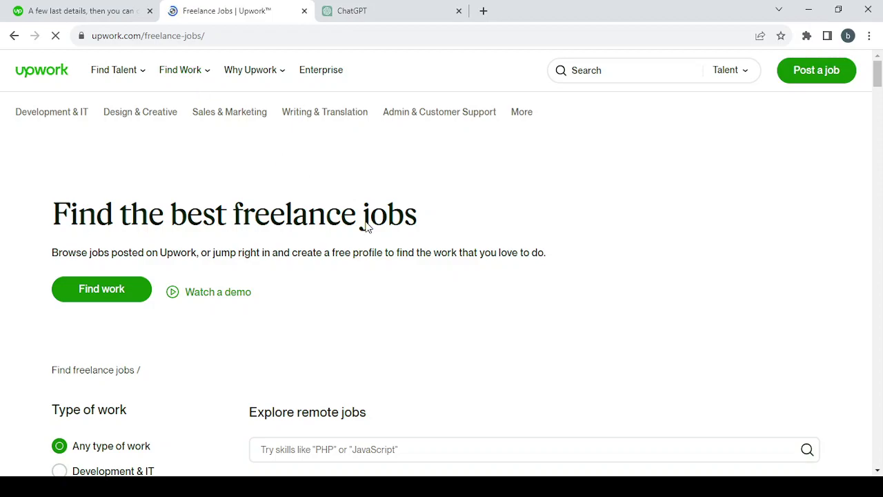
- Filter the job categories to Writing & Translation only
scroll(365, 228, "down", 4)
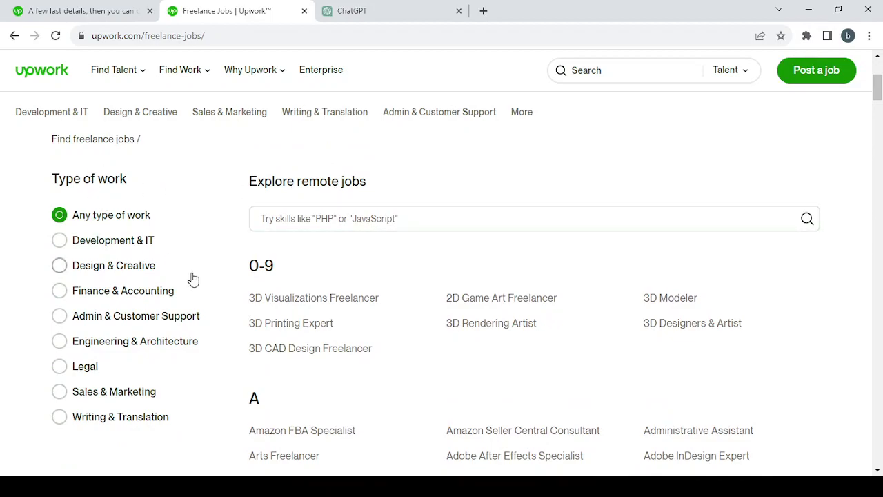
scroll(193, 279, "down", 1)
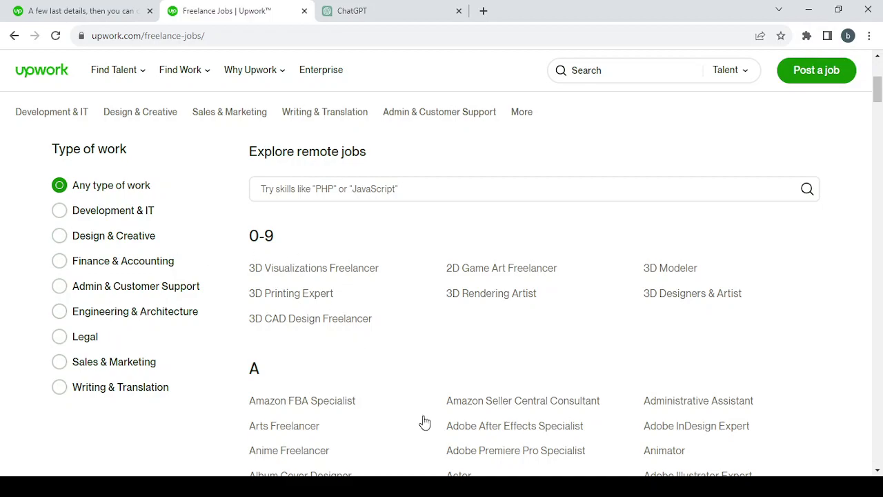
scroll(449, 448, "down", 3)
scroll(452, 448, "up", 1)
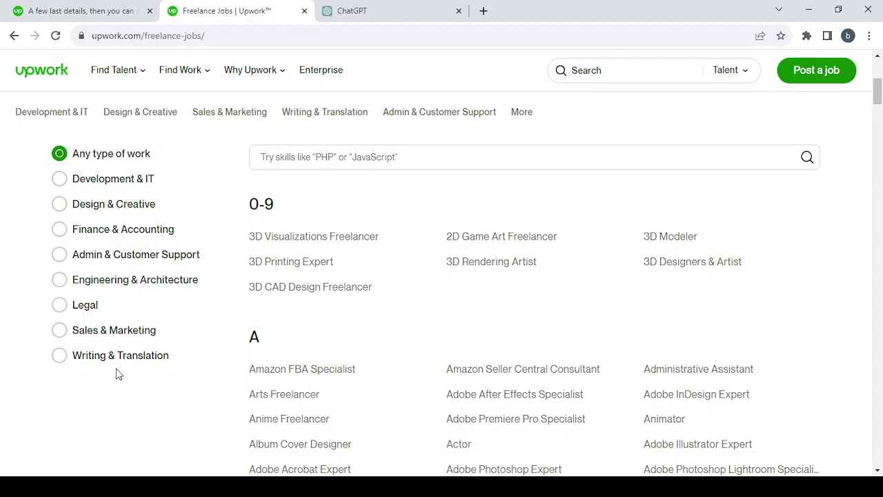
left_click(60, 355)
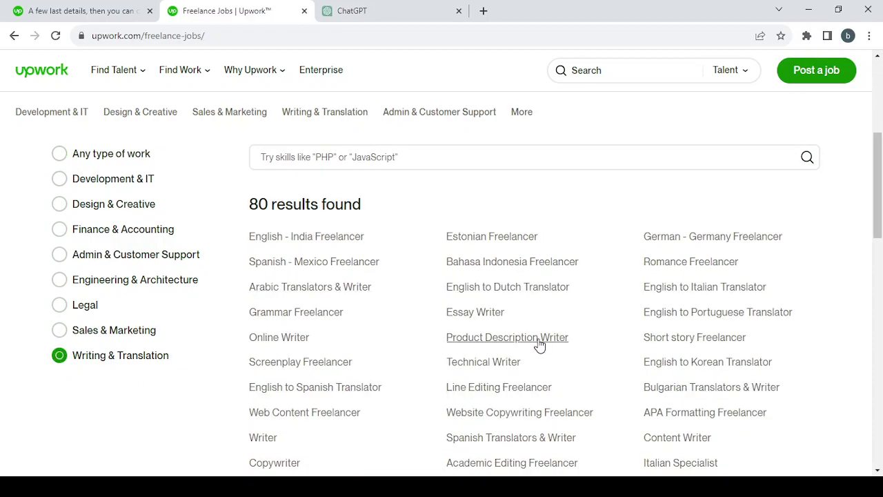
- Scan the 80 results and search the skill box for 'cop'
scroll(538, 345, "down", 1)
scroll(540, 345, "down", 2)
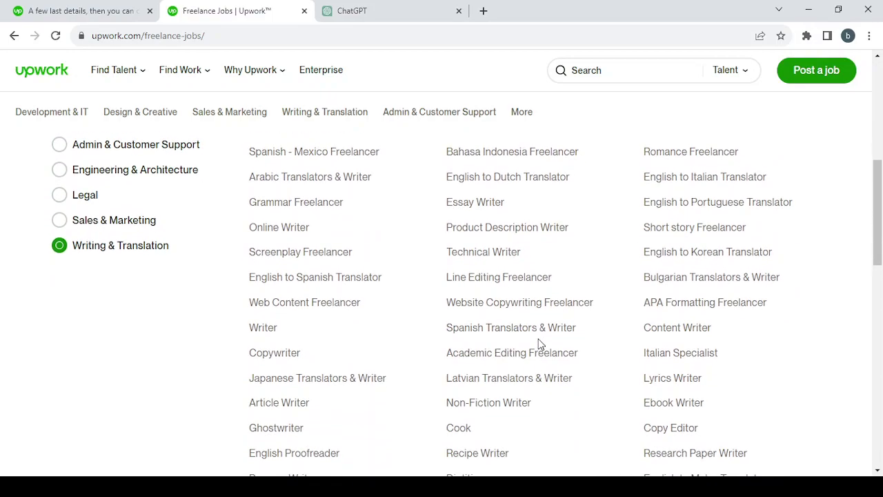
scroll(540, 345, "up", 2)
scroll(541, 344, "down", 3)
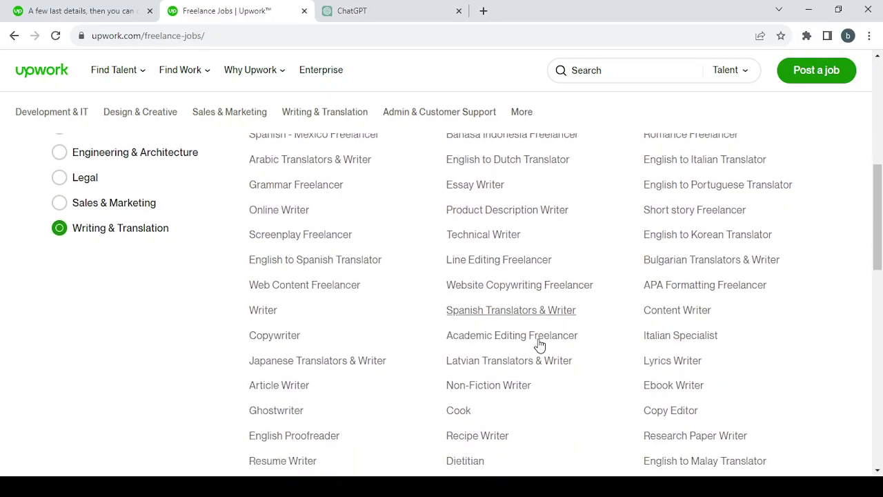
scroll(539, 343, "down", 10)
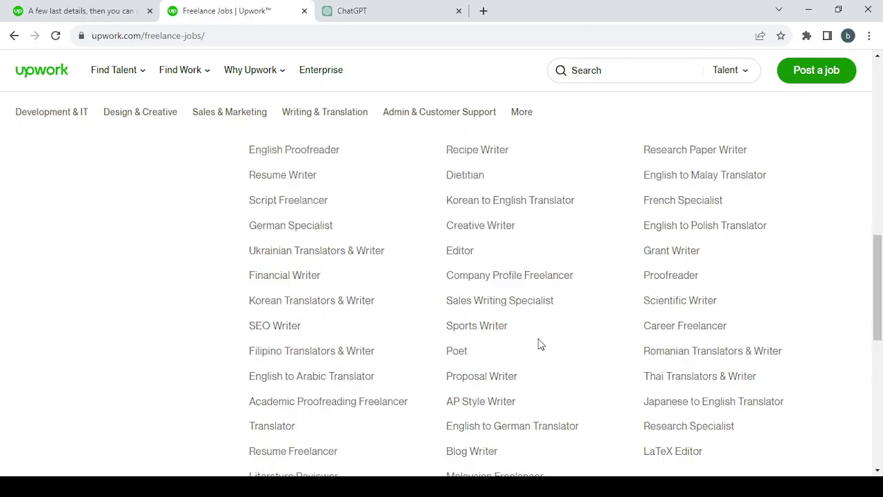
scroll(570, 357, "up", 2)
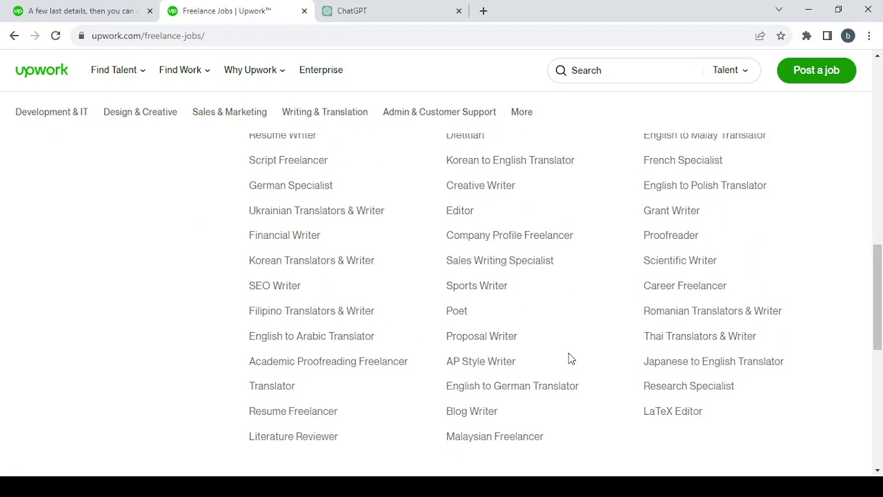
scroll(569, 359, "up", 10)
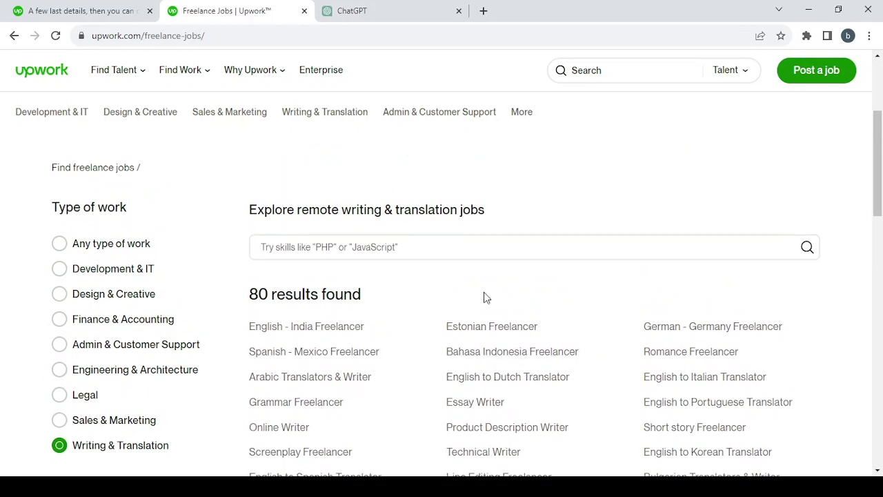
left_click(379, 242)
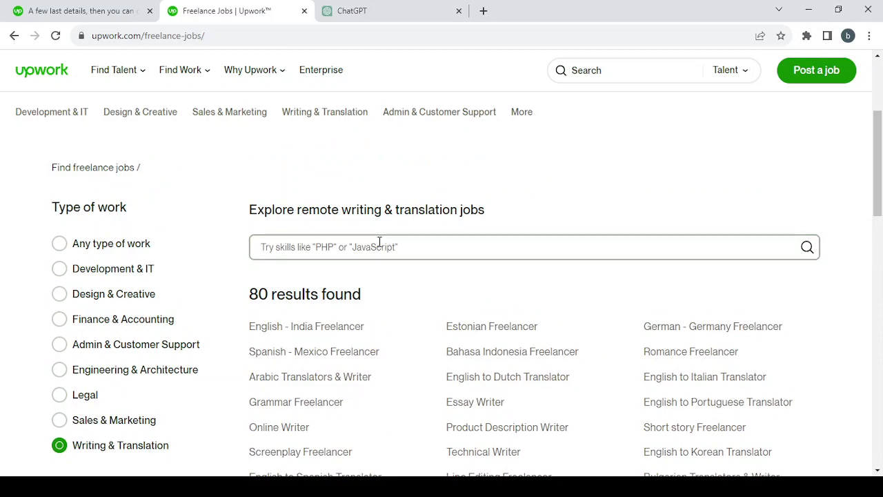
type("cop")
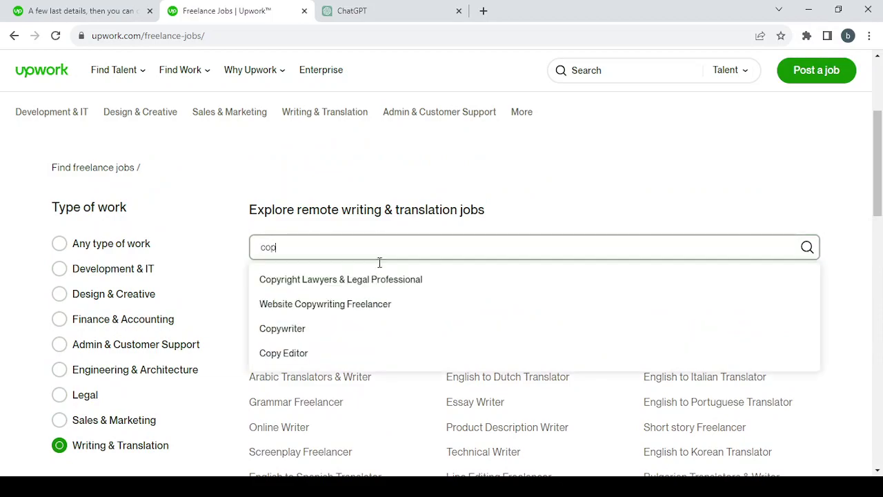
left_click(372, 339)
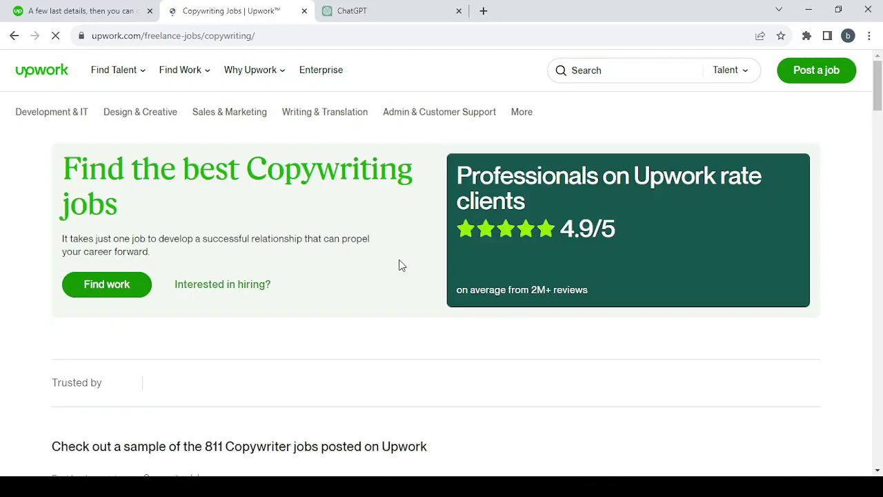
scroll(400, 265, "down", 3)
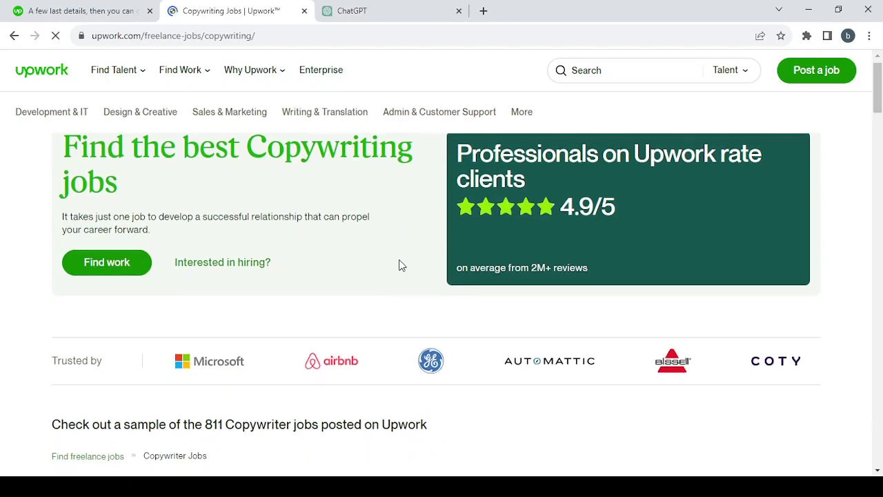
scroll(400, 265, "down", 1)
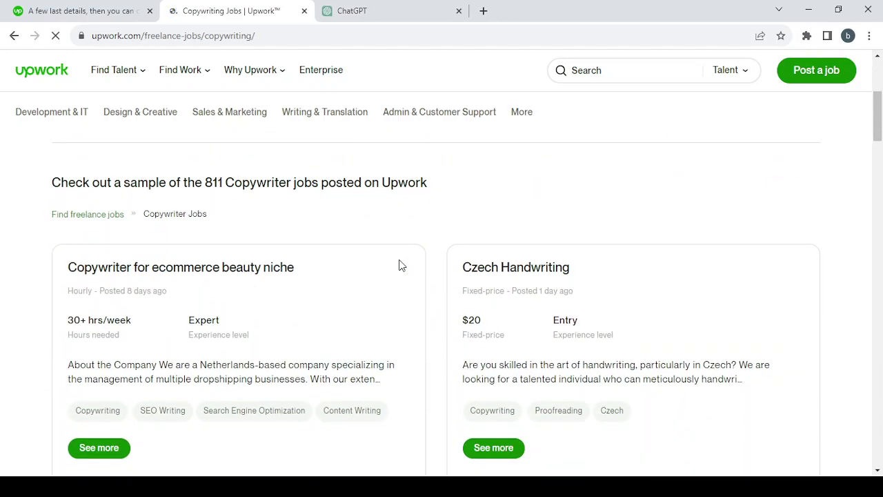
scroll(401, 265, "down", 1)
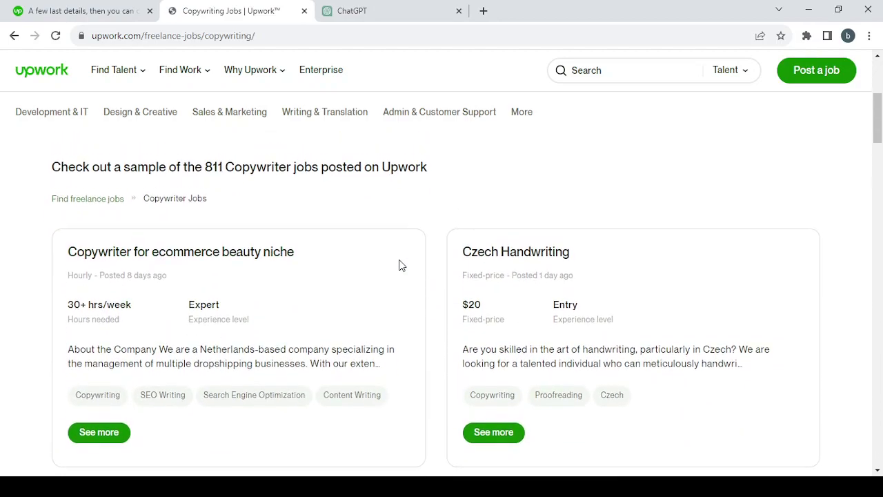
scroll(400, 265, "down", 1)
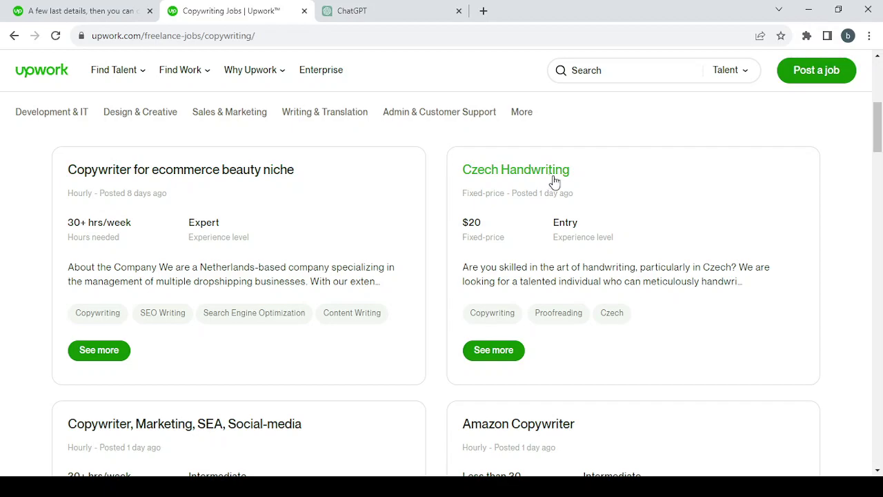
scroll(614, 213, "down", 4)
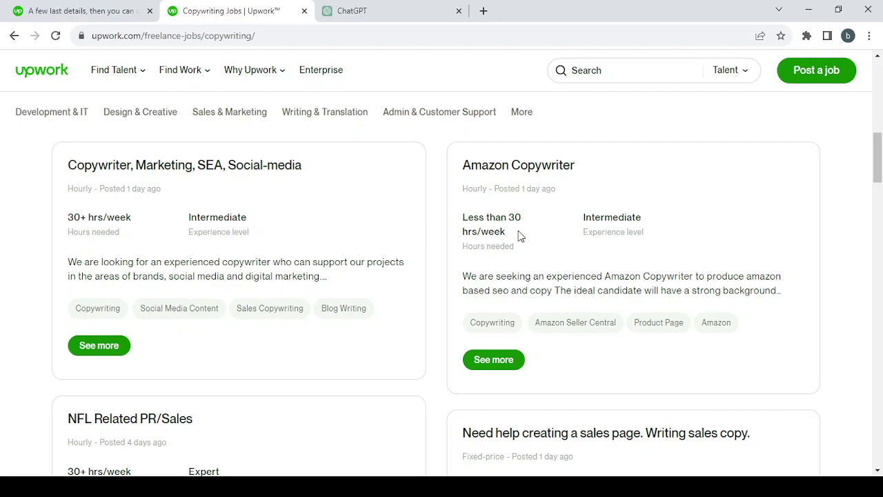
scroll(526, 219, "down", 4)
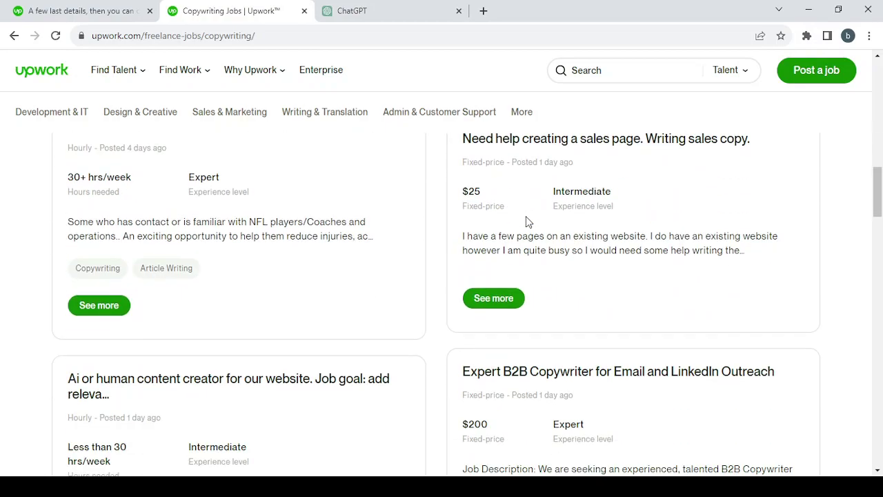
scroll(570, 218, "up", 1)
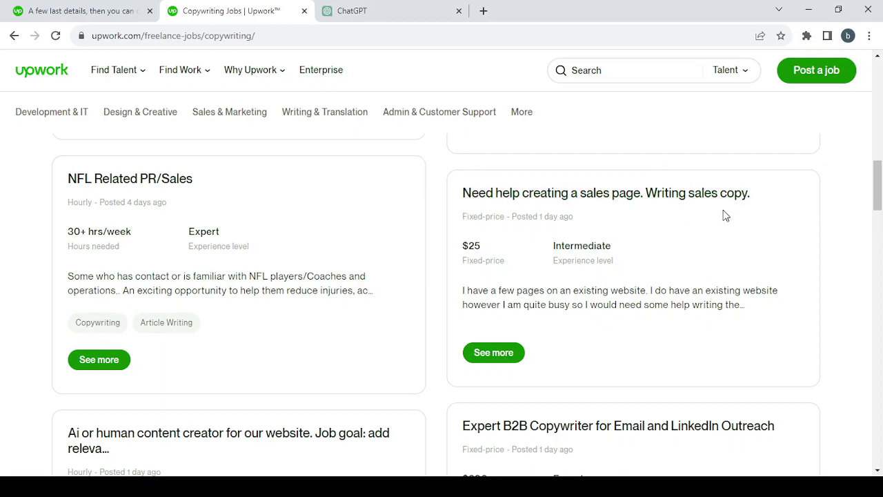
scroll(339, 252, "down", 5)
scroll(340, 250, "down", 3)
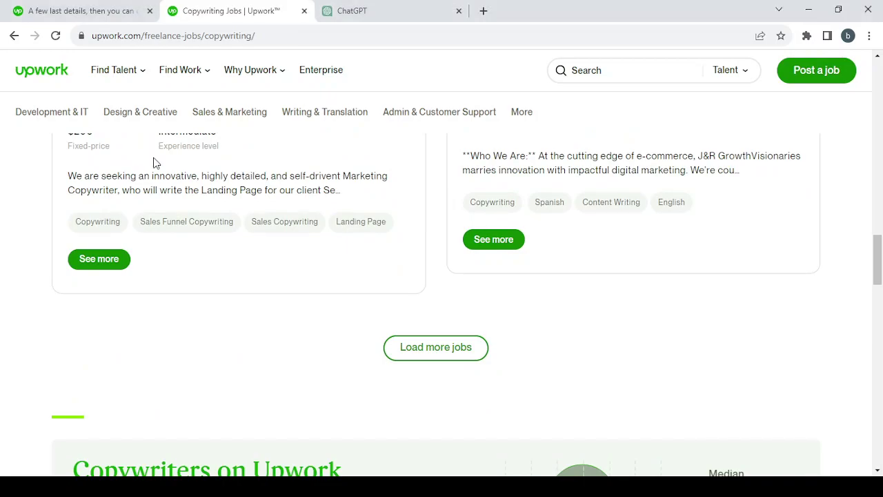
scroll(336, 244, "down", 2)
scroll(336, 245, "up", 2)
scroll(336, 245, "up", 15)
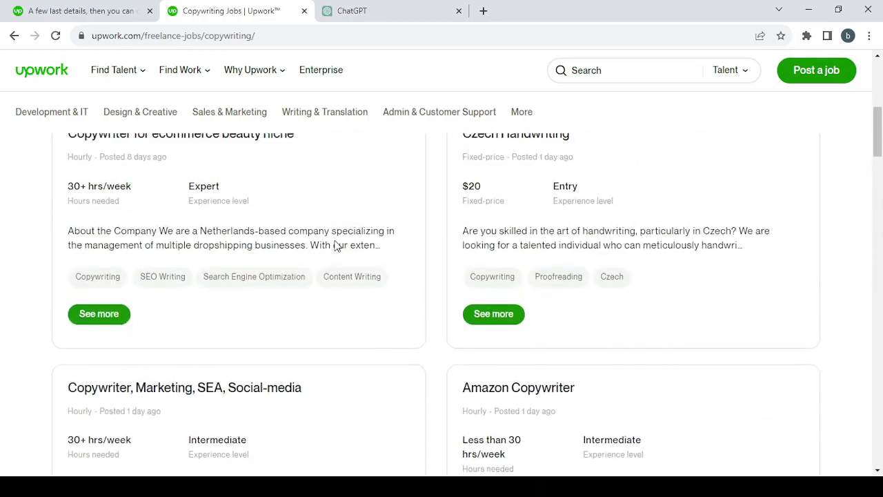
scroll(337, 245, "up", 3)
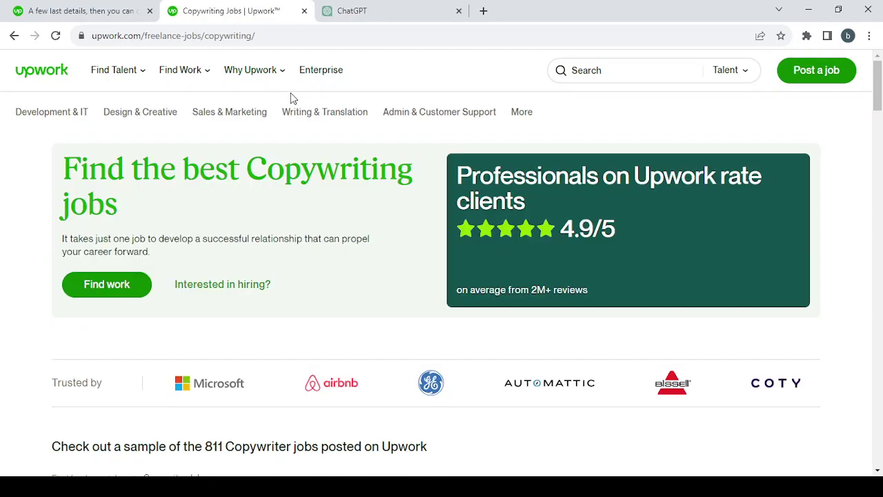
- Open the Find Talent options to reach the Writing & Translation talent page
mouse_move(247, 82)
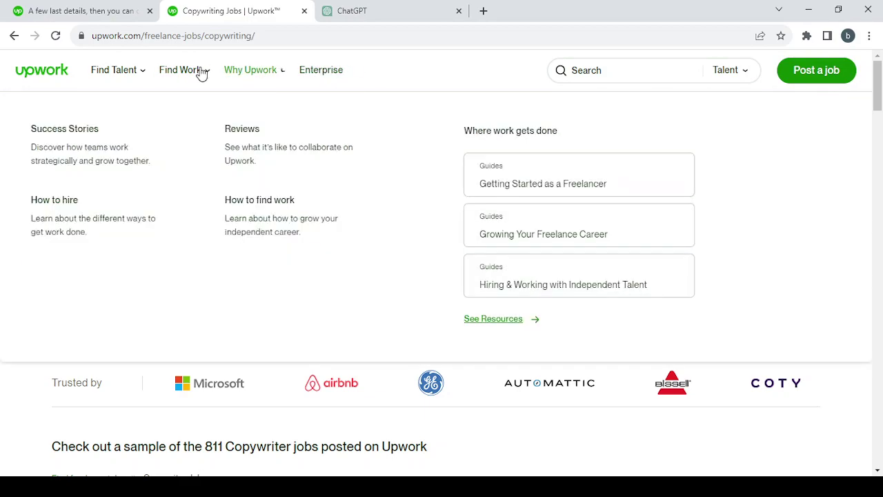
mouse_move(181, 76)
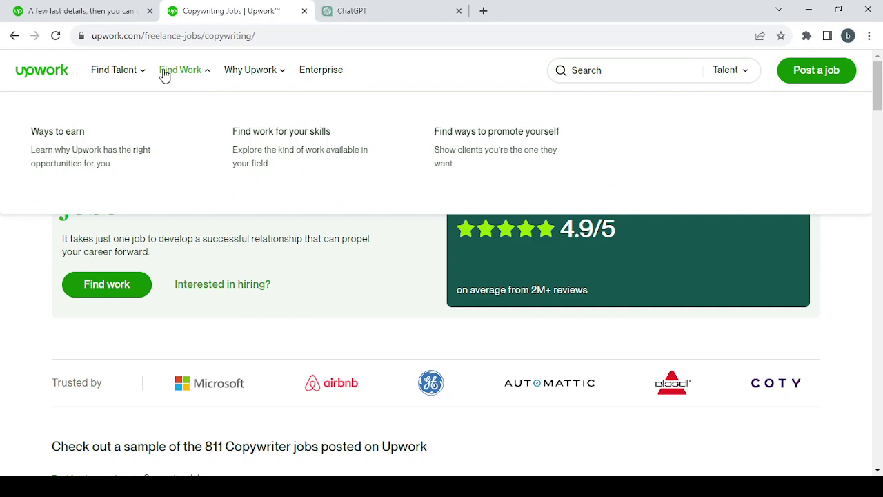
mouse_move(125, 80)
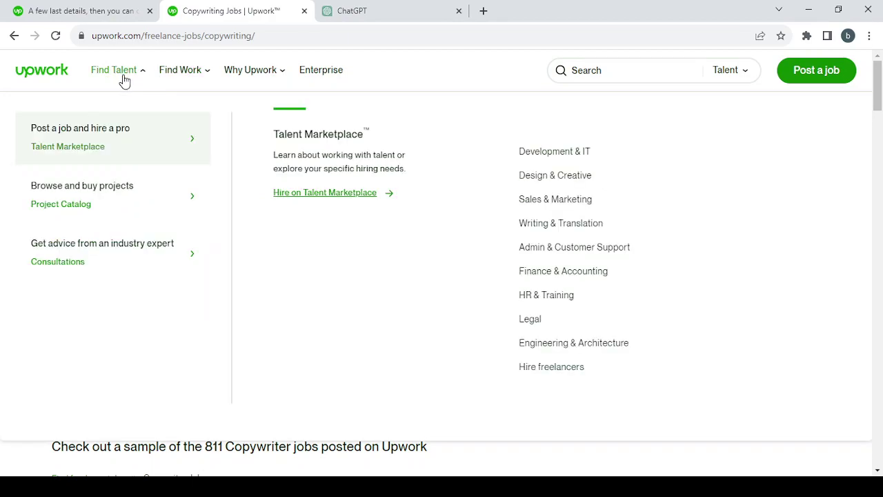
left_click(124, 81)
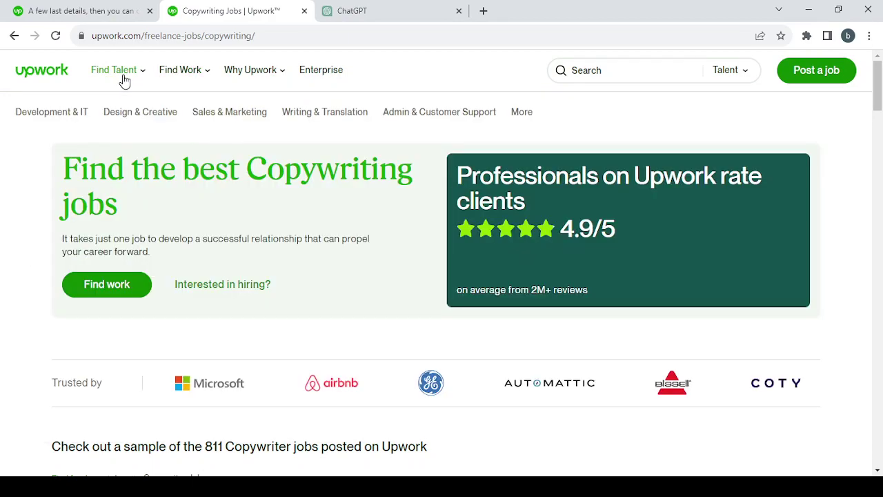
left_click(124, 81)
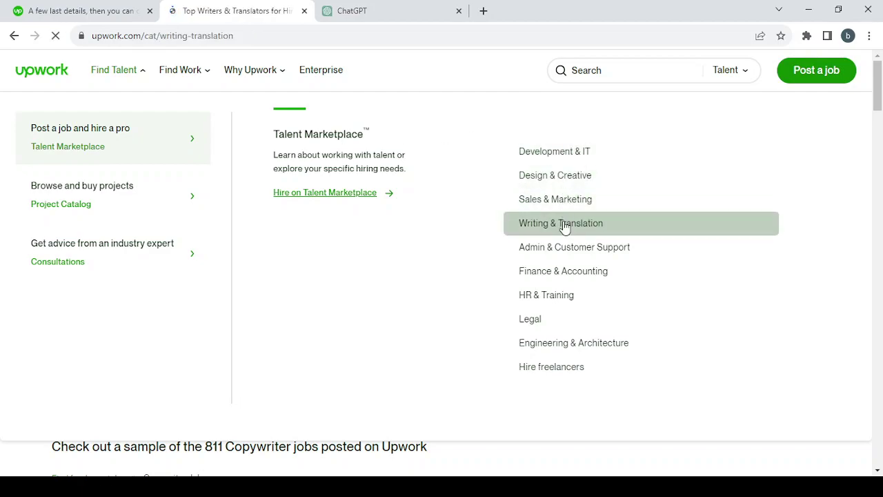
- Scroll to the talent category cards and open the Copywriters listing
scroll(325, 334, "down", 3)
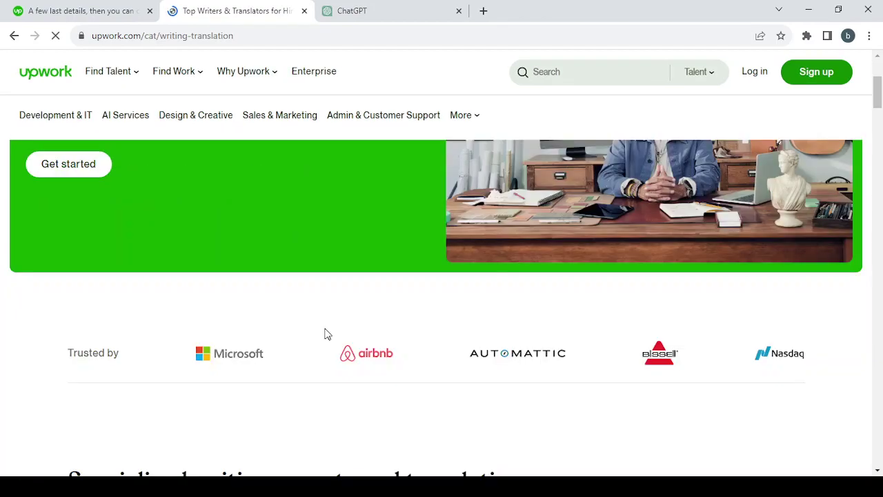
scroll(327, 334, "down", 5)
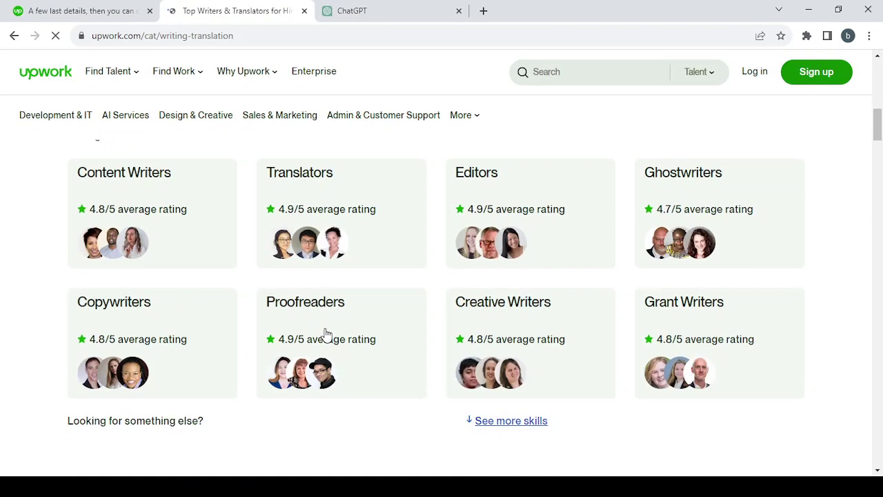
scroll(328, 334, "down", 2)
scroll(327, 334, "down", 3)
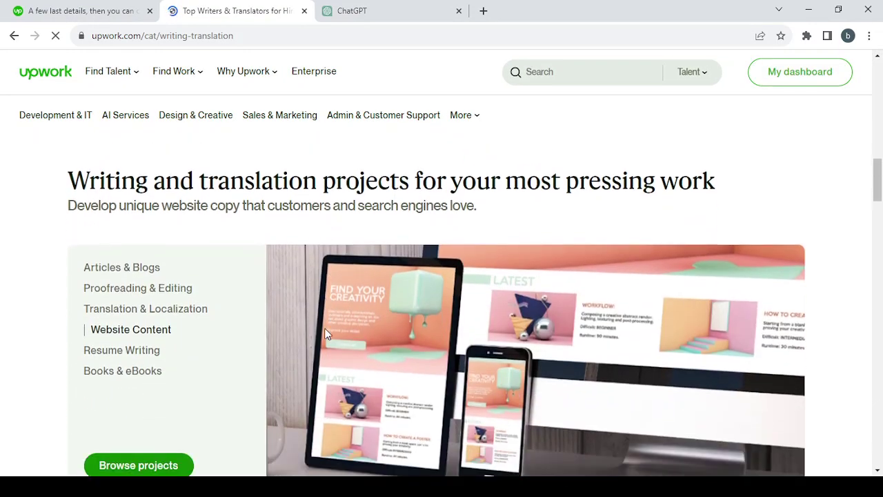
scroll(327, 334, "down", 8)
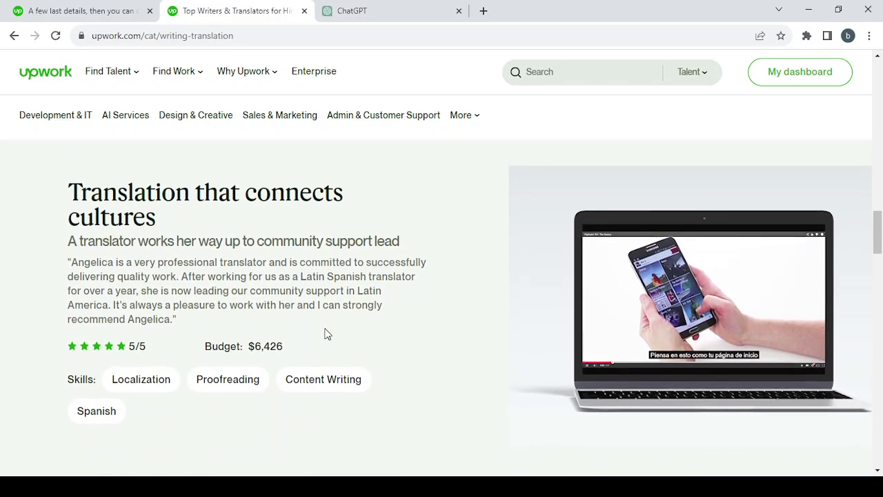
scroll(327, 334, "down", 9)
scroll(327, 334, "up", 9)
scroll(328, 334, "up", 10)
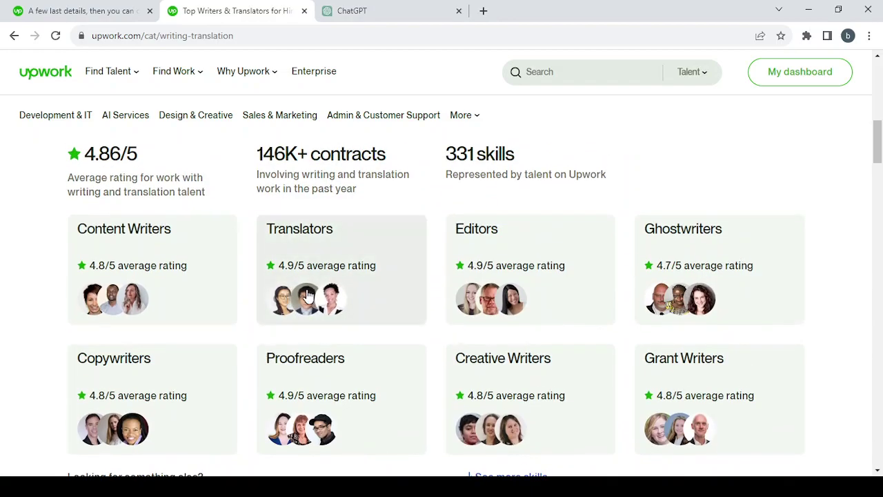
scroll(372, 281, "down", 1)
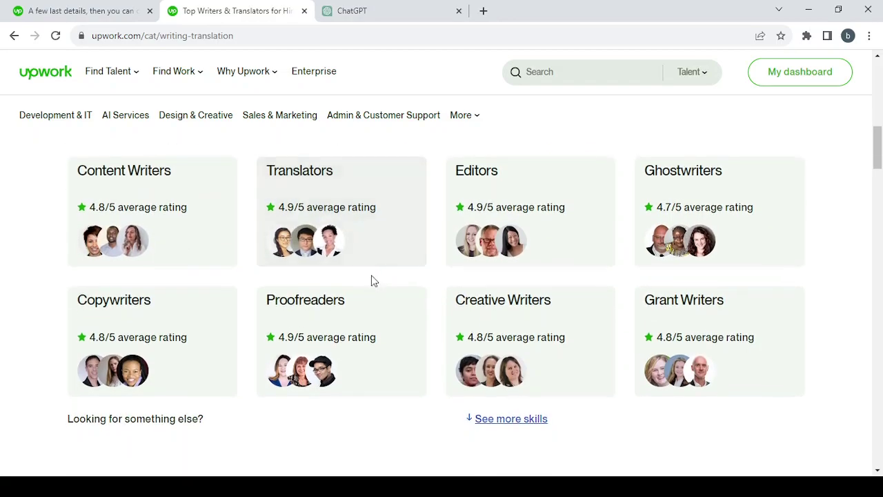
left_click(190, 348)
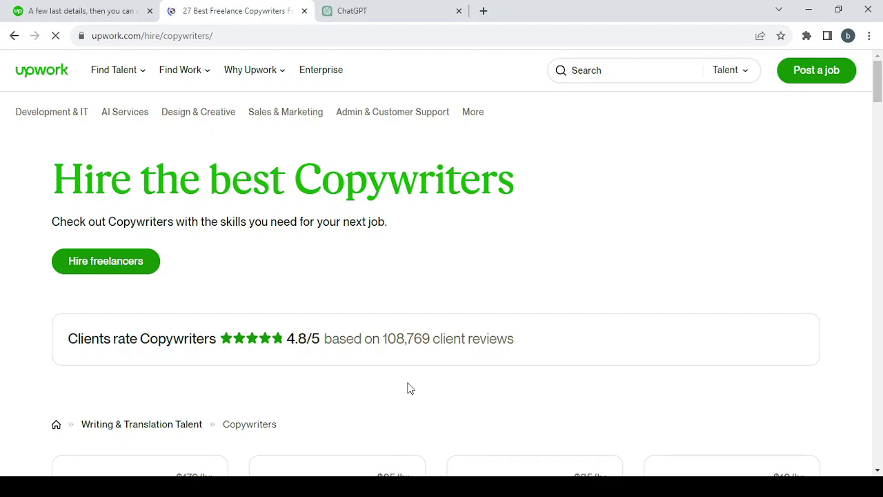
- Close the newsletter popup and open the first copywriter's profile, the $179/hr Business Coach / Mentor
scroll(403, 281, "down", 5)
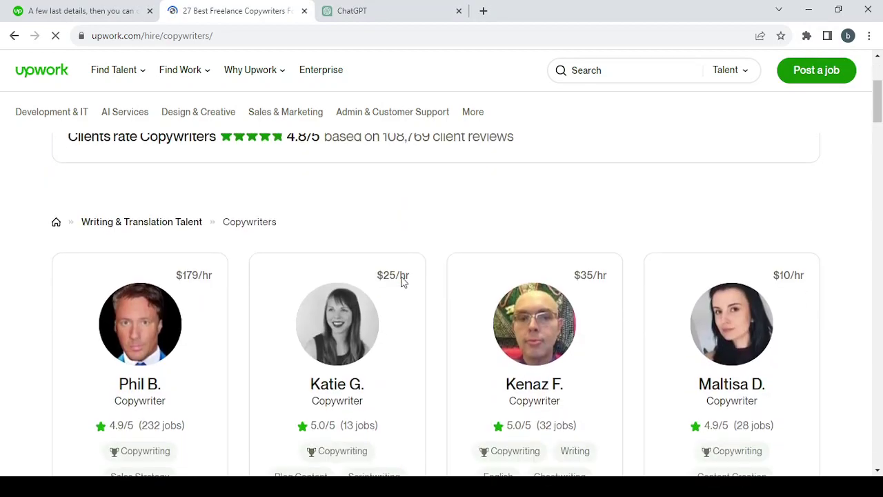
scroll(403, 283, "down", 1)
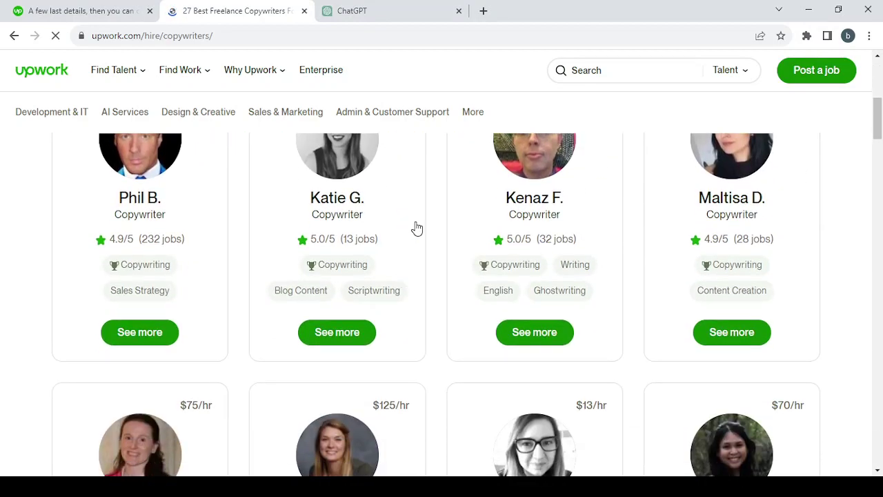
scroll(416, 229, "up", 1)
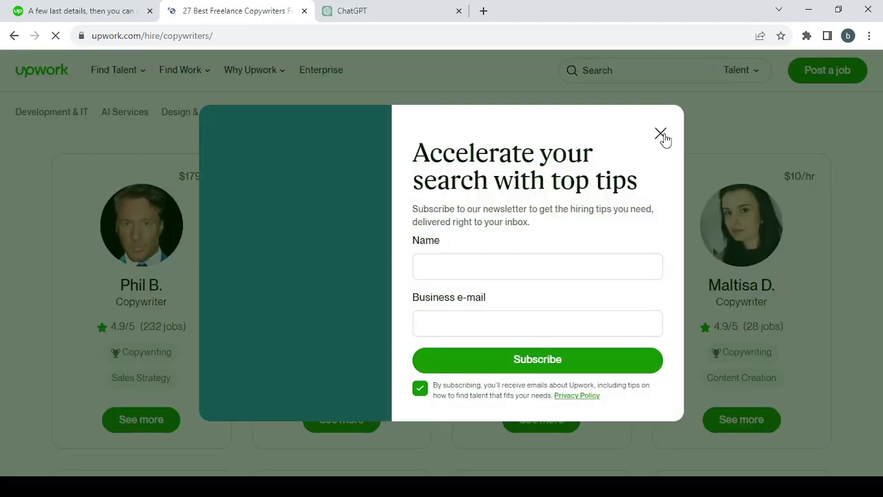
left_click(661, 134)
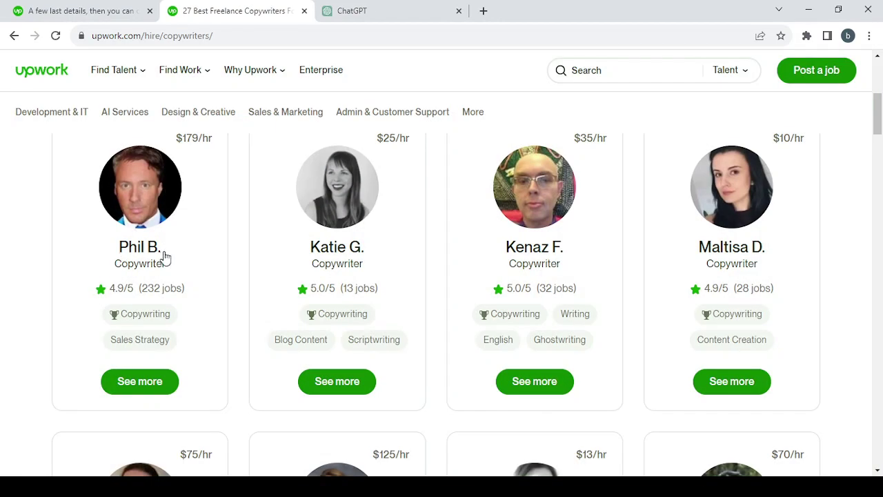
scroll(161, 259, "down", 2)
scroll(146, 194, "up", 2)
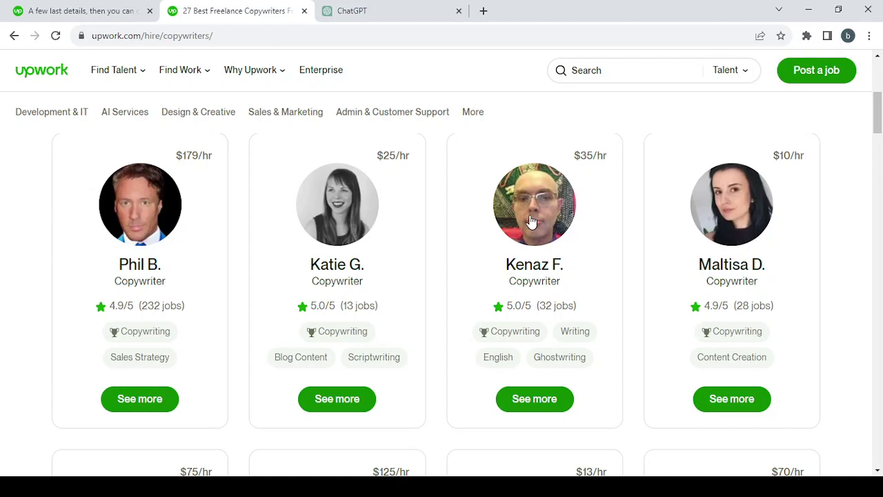
left_click(136, 275)
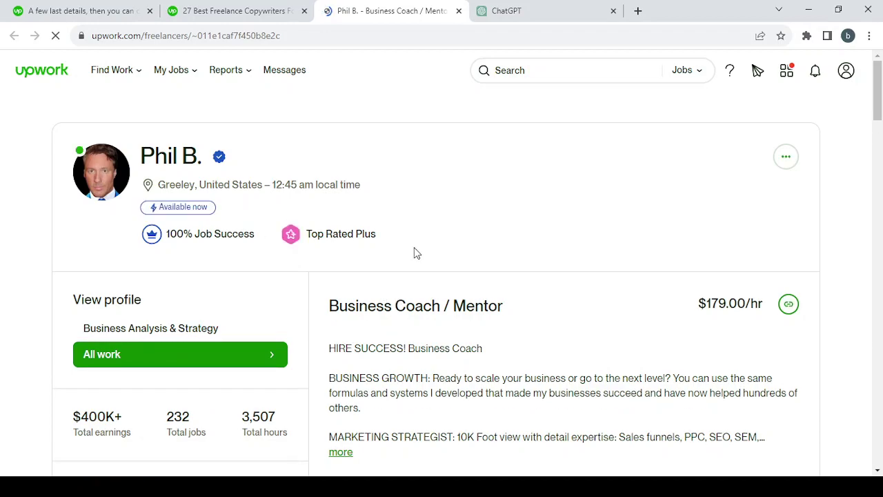
scroll(416, 253, "down", 1)
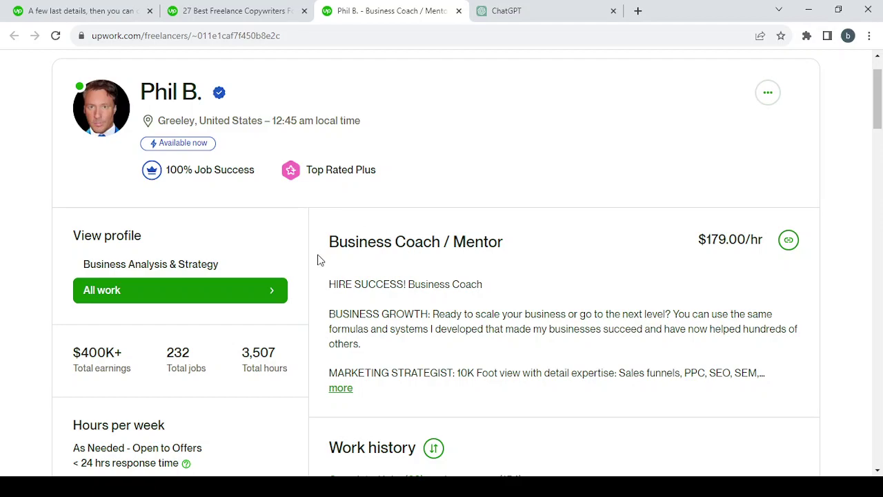
scroll(320, 260, "down", 2)
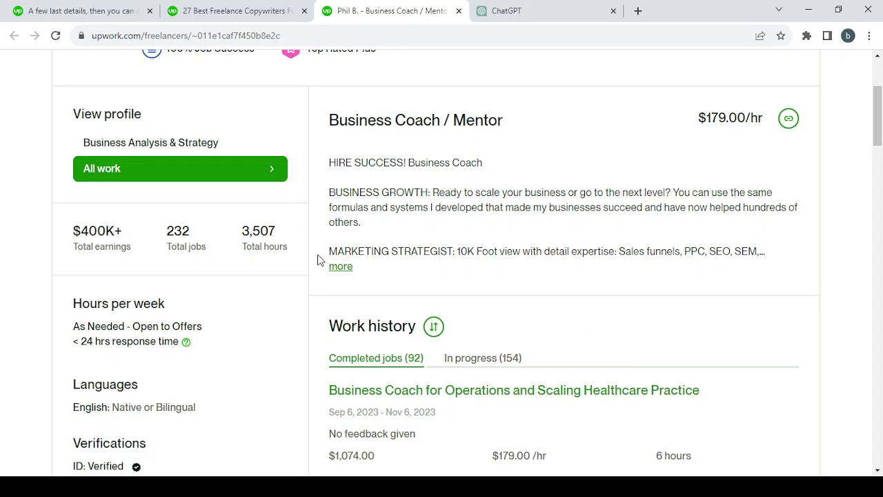
scroll(319, 259, "down", 1)
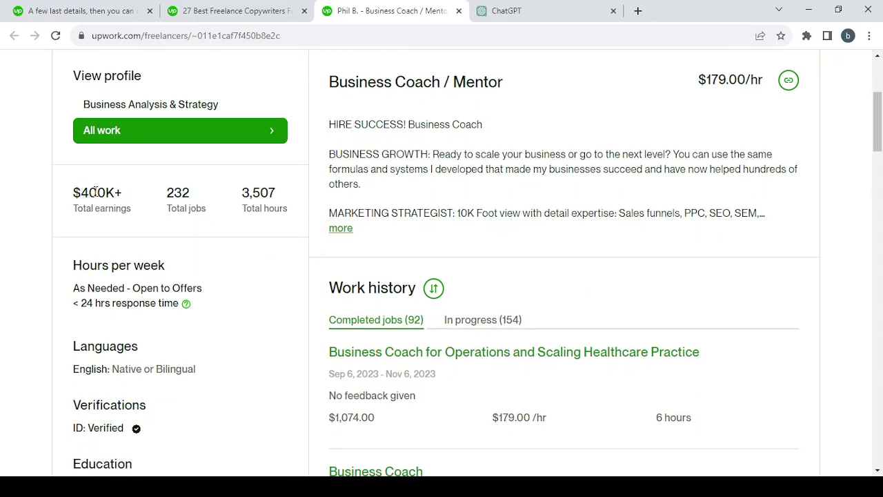
scroll(95, 192, "up", 2)
scroll(97, 197, "down", 1)
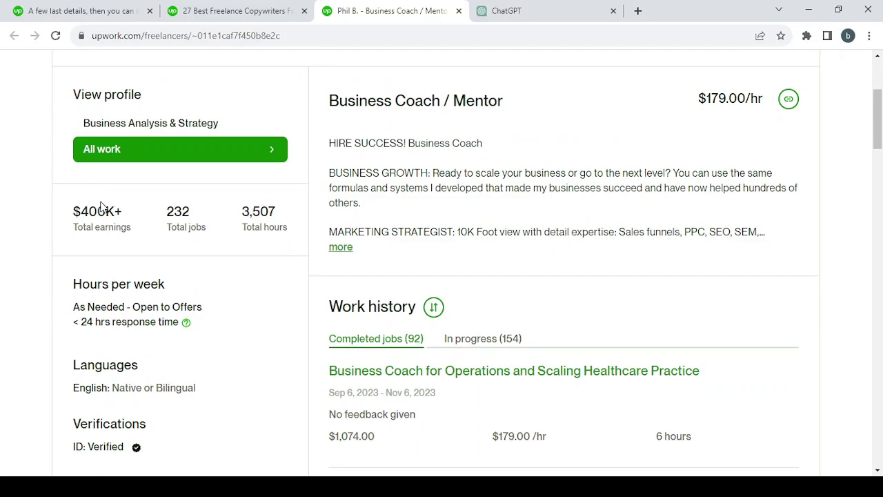
scroll(100, 207, "up", 3)
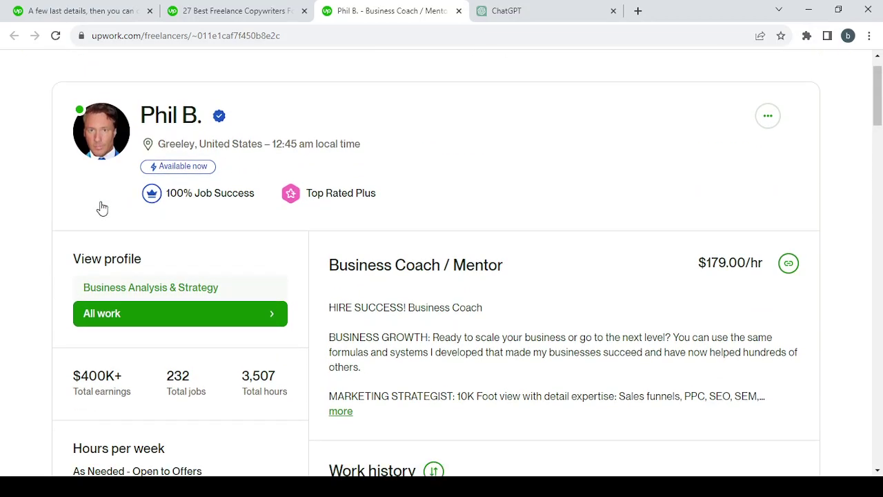
scroll(102, 208, "down", 3)
scroll(116, 190, "up", 3)
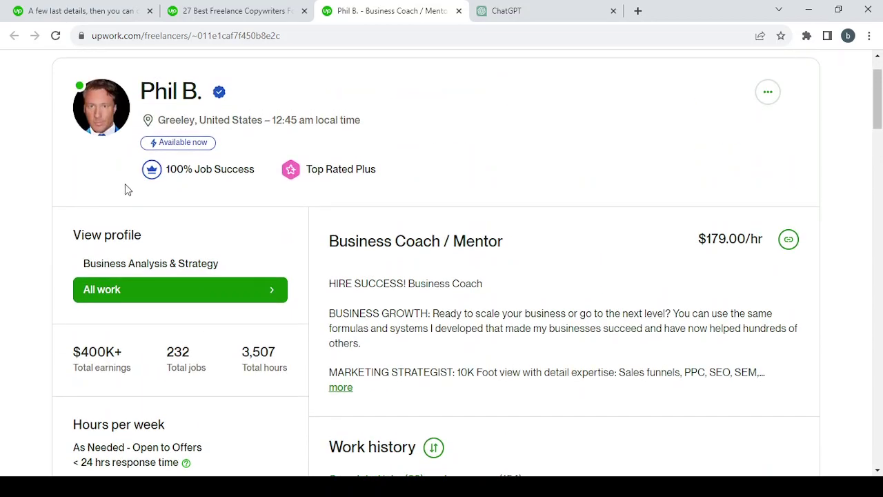
scroll(511, 254, "down", 5)
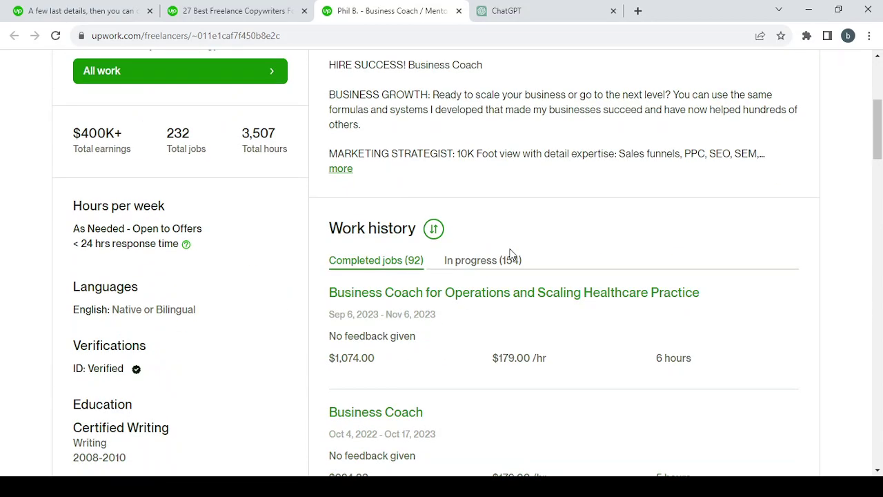
scroll(511, 254, "down", 1)
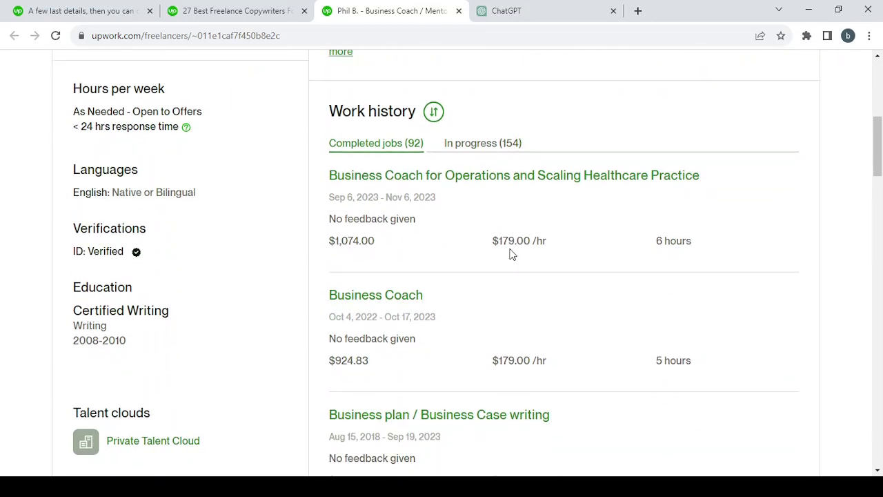
scroll(511, 254, "up", 1)
scroll(511, 254, "up", 2)
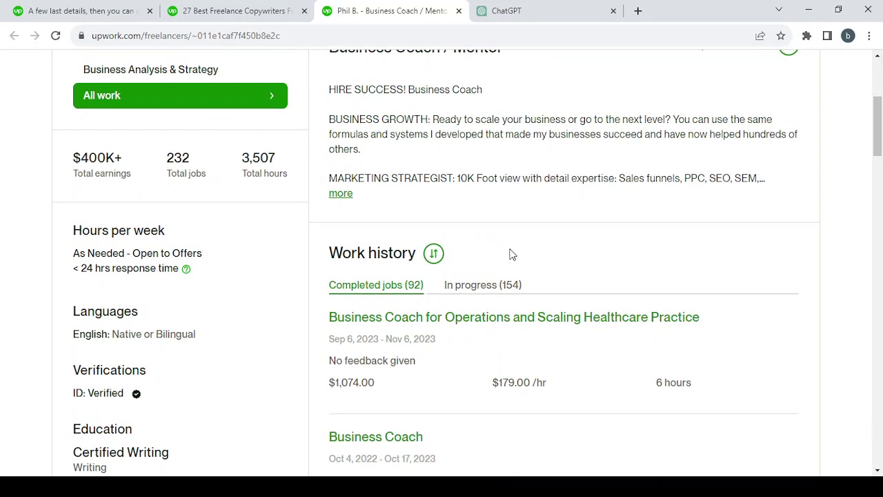
scroll(510, 254, "down", 2)
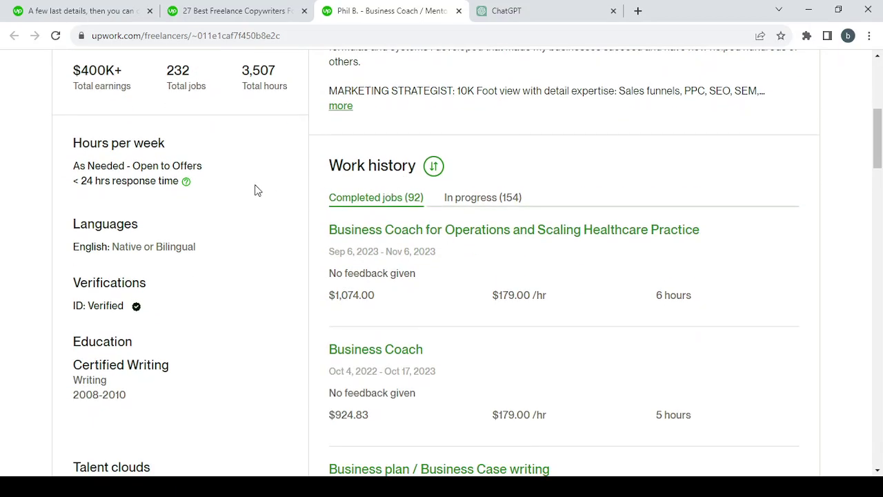
scroll(226, 267, "down", 1)
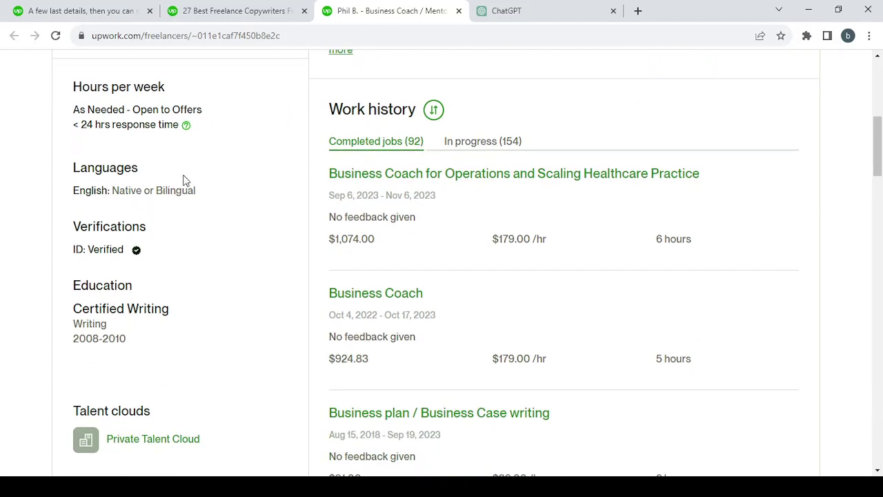
scroll(219, 269, "down", 2)
scroll(218, 268, "down", 2)
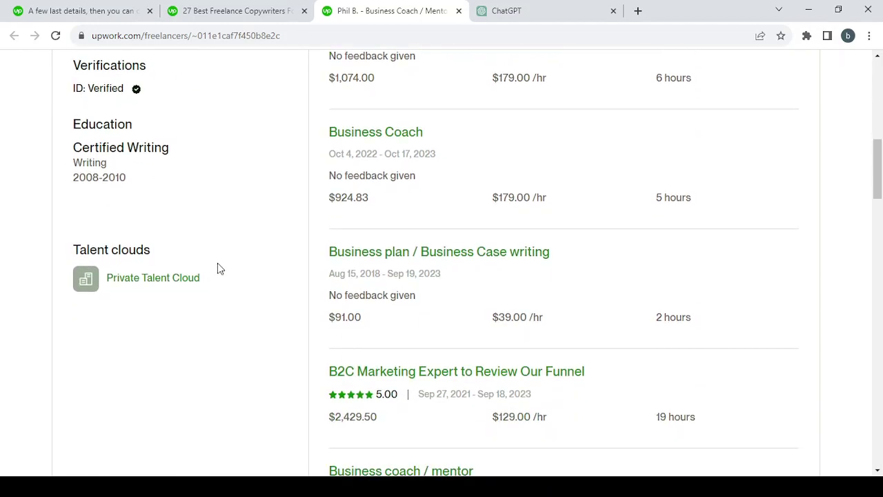
scroll(252, 250, "down", 12)
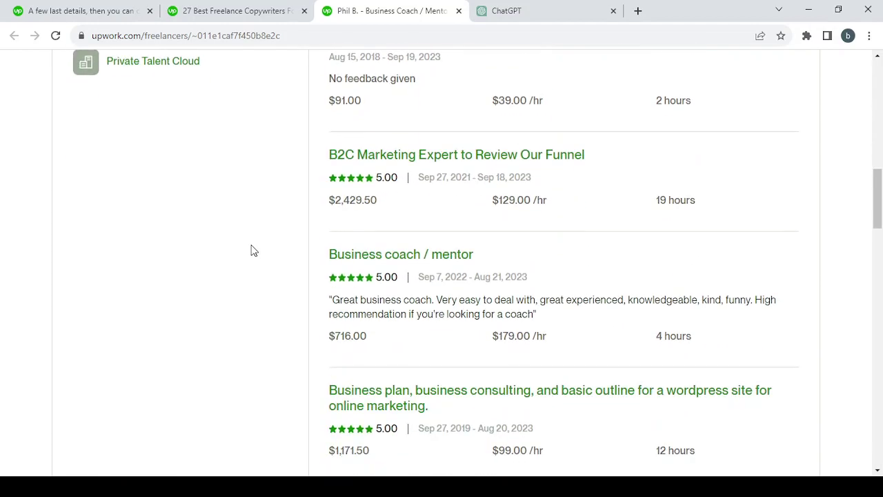
scroll(252, 250, "down", 15)
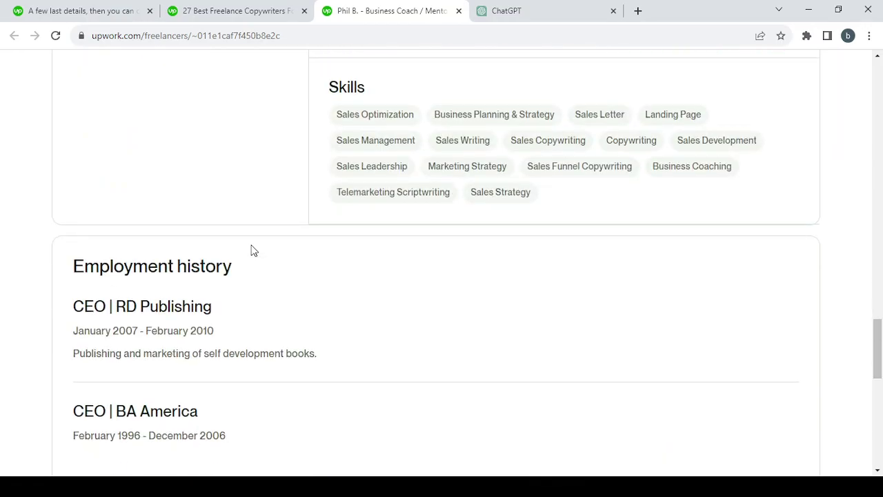
scroll(252, 251, "down", 2)
scroll(252, 251, "up", 20)
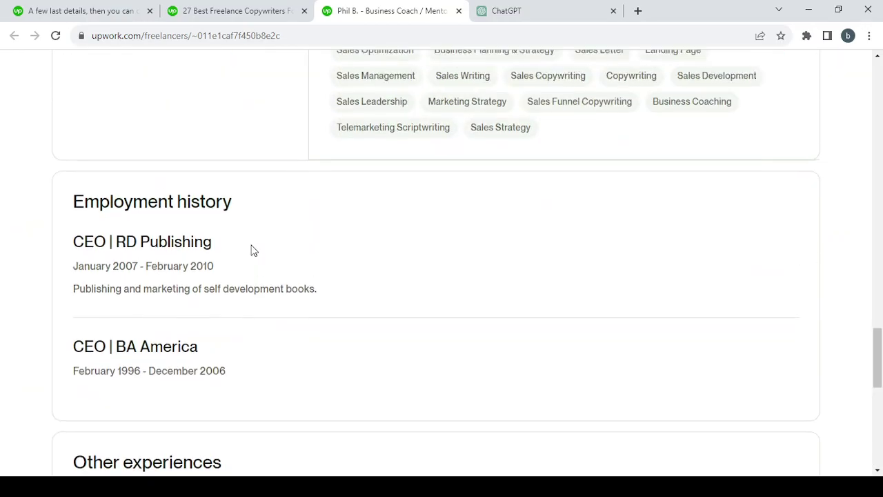
scroll(251, 251, "up", 10)
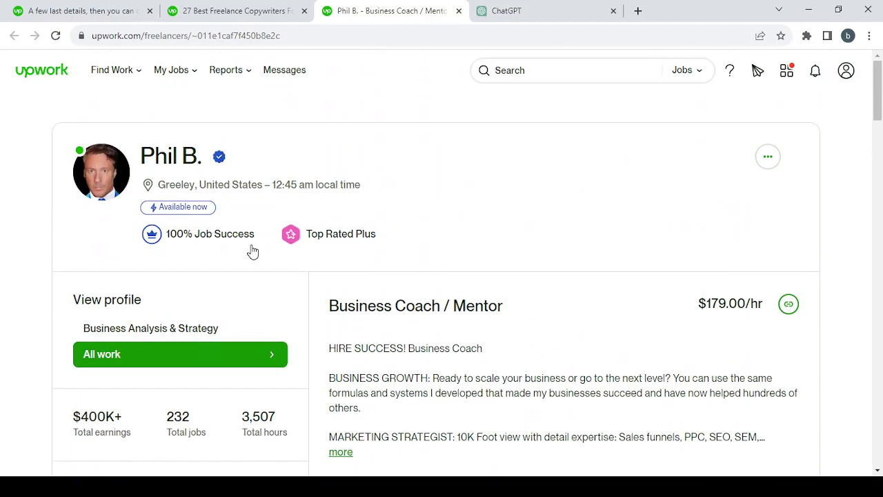
scroll(251, 250, "down", 1)
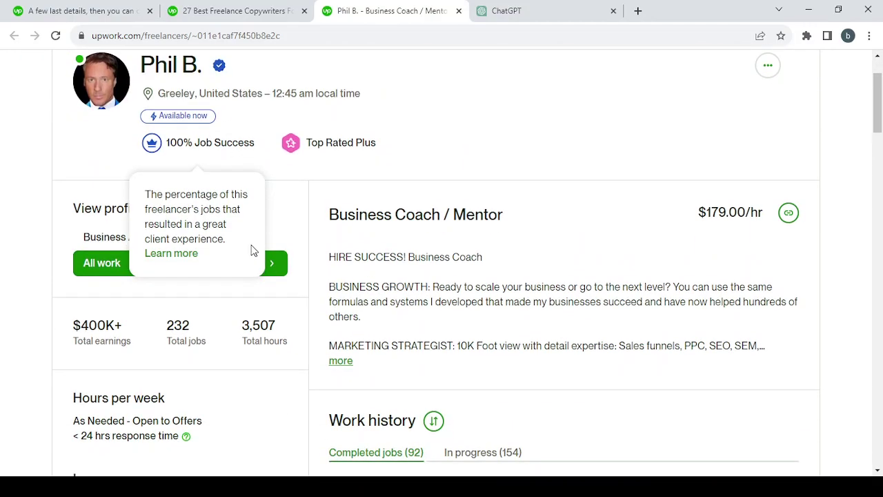
- Expand the Business Coach / Mentor overview and read through its twelve numbered areas of expertise
left_click(341, 361)
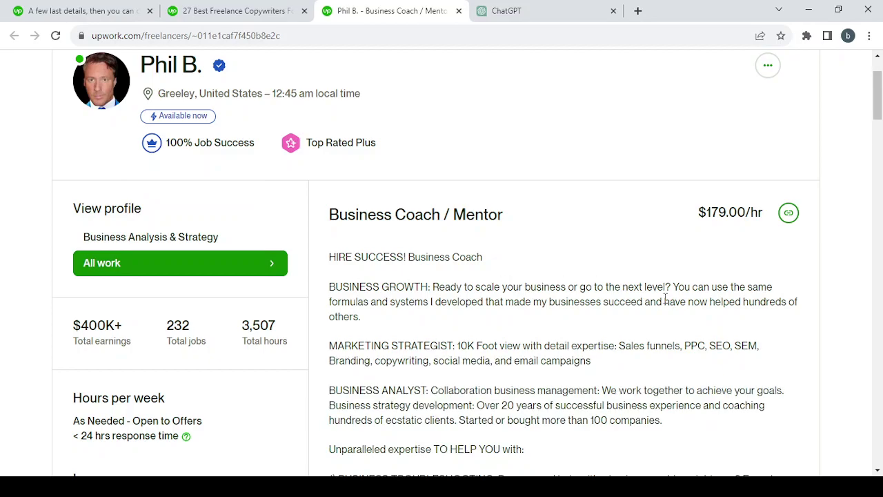
scroll(661, 299, "down", 2)
scroll(663, 287, "down", 5)
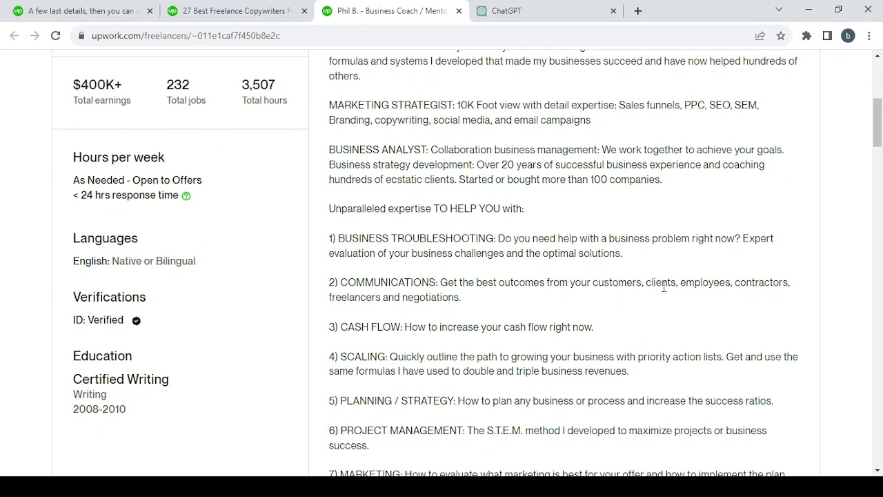
scroll(664, 291, "down", 2)
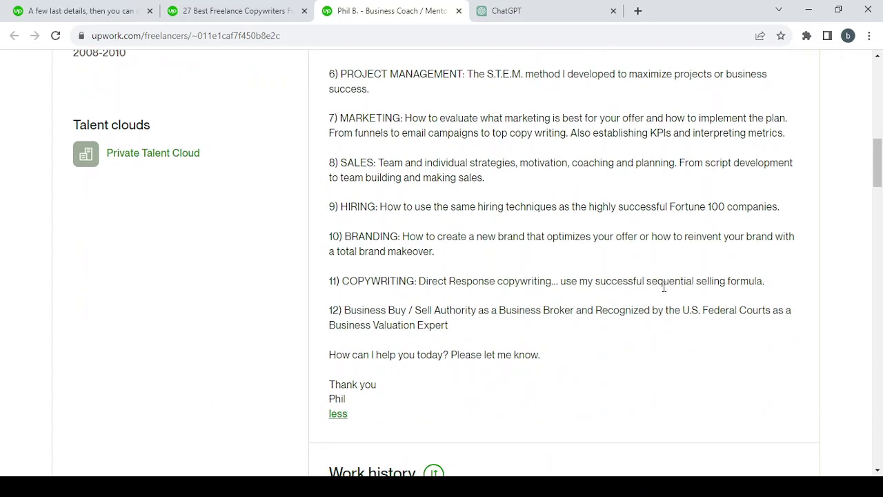
scroll(664, 288, "up", 2)
scroll(664, 287, "down", 1)
scroll(664, 288, "up", 9)
scroll(666, 292, "up", 1)
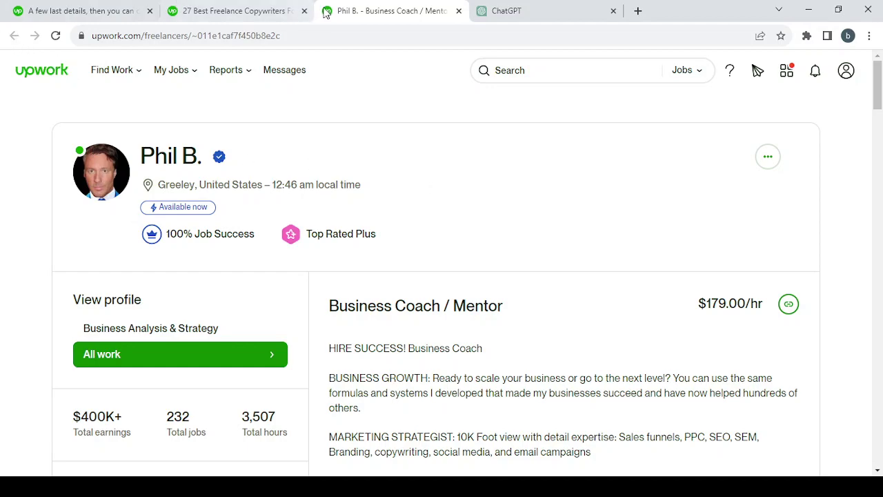
- Go back to the '27 Best Freelance Copywriters' listing and browse the next row of freelancer cards
left_click(245, 10)
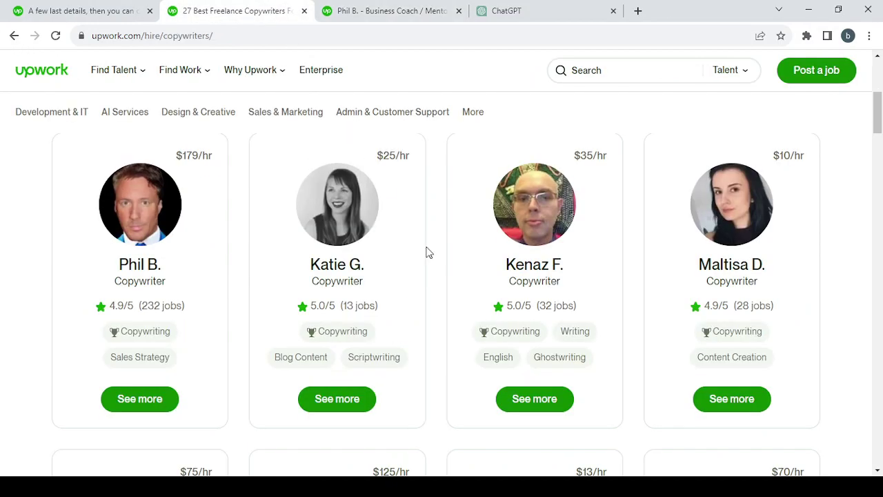
scroll(426, 251, "down", 1)
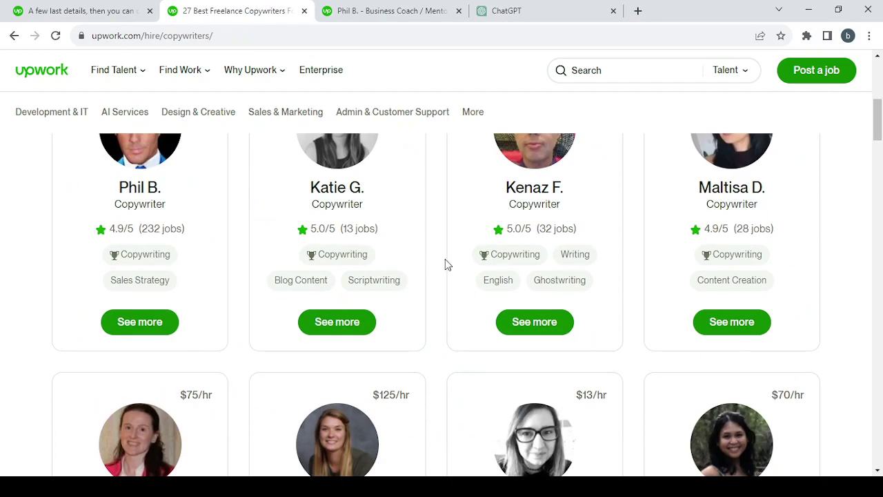
scroll(445, 265, "down", 3)
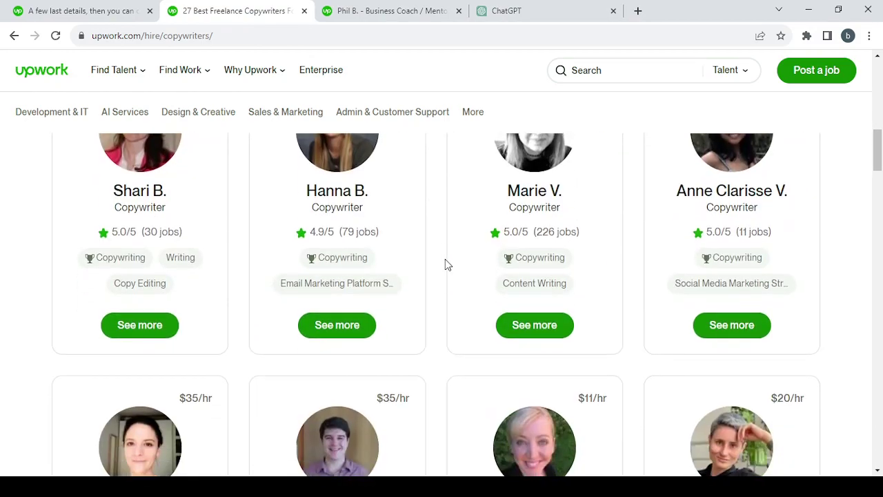